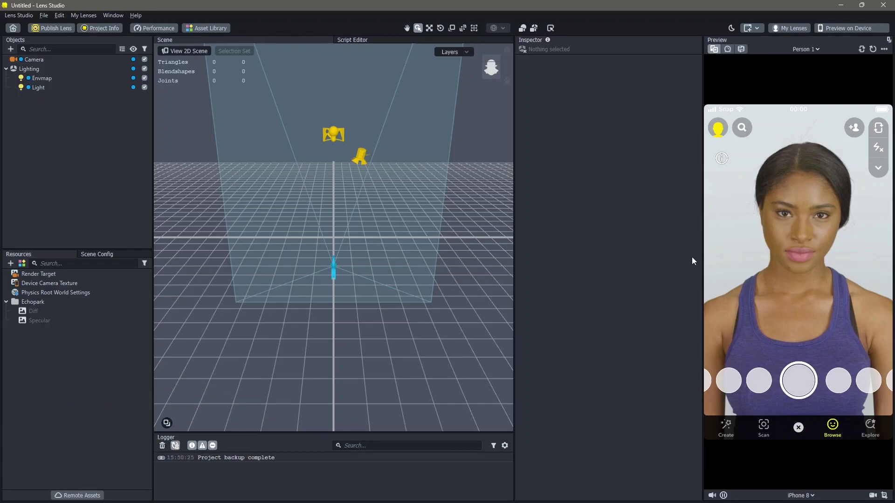
Step: Import the american-cookie-2 image from the Inset folder into Lens Studio's Resources panel
key("alt+Tab")
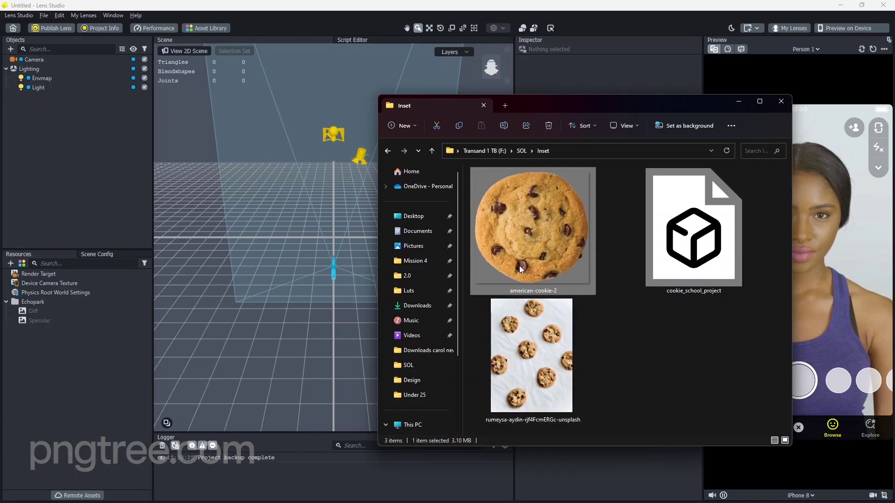
left_click_drag(555, 237, 49, 404)
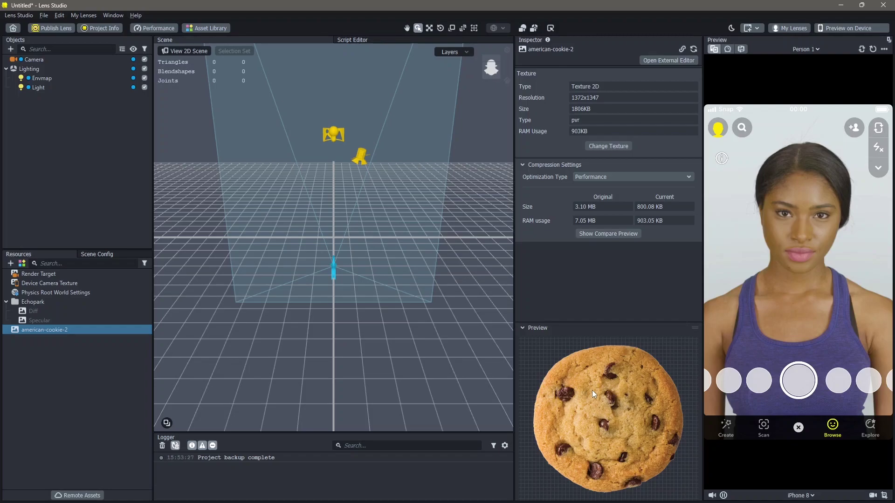
Step: Add a Head Binding image effect and set Image 1's texture to american-cookie-2
left_click(11, 49)
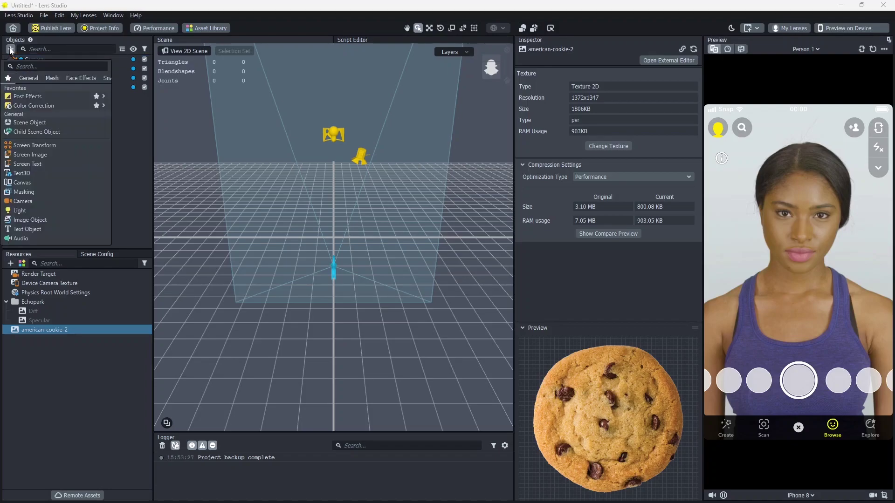
left_click(86, 77)
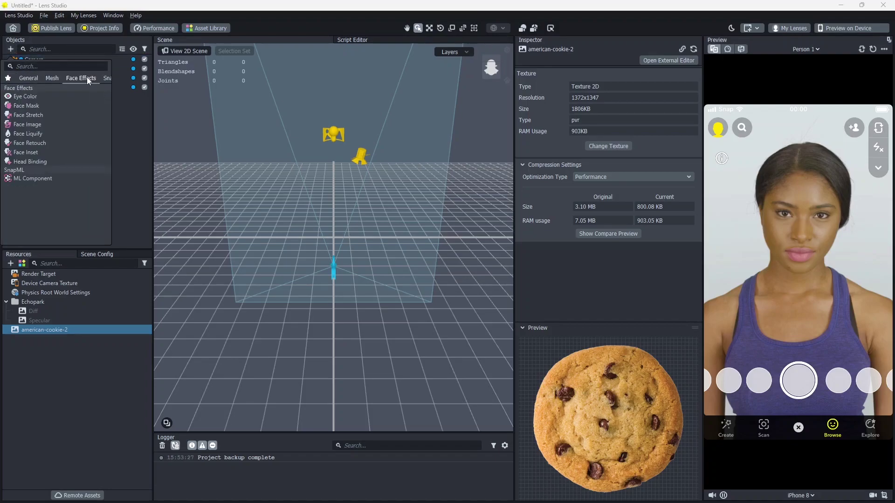
key("Escape")
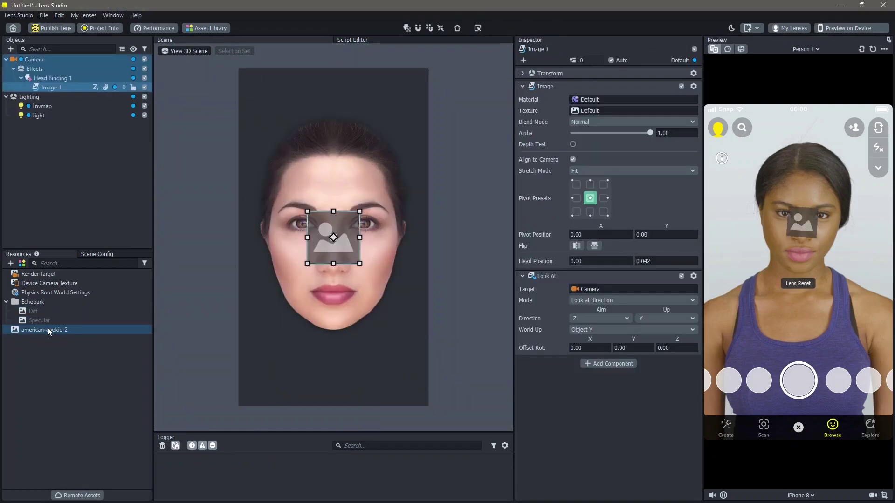
left_click_drag(47, 330, 585, 113)
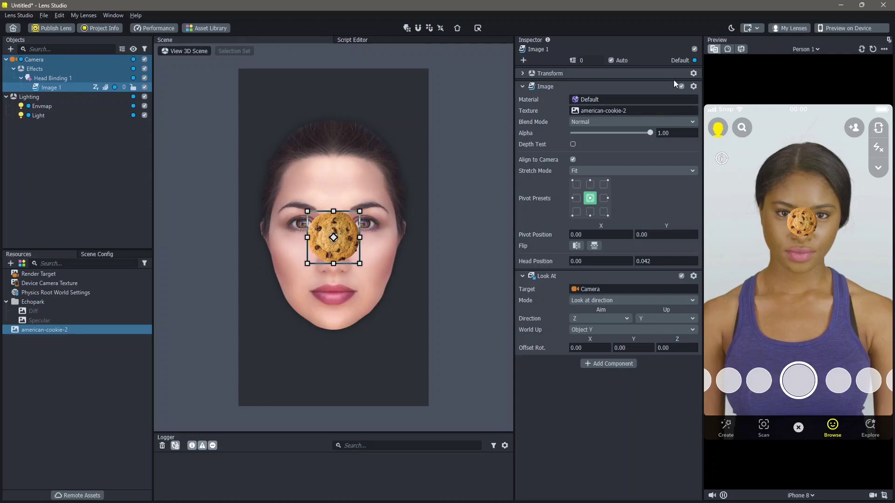
Step: Switch the preview to the Open Mouth Person 2 video and play it
left_click(802, 49)
left_click(771, 66)
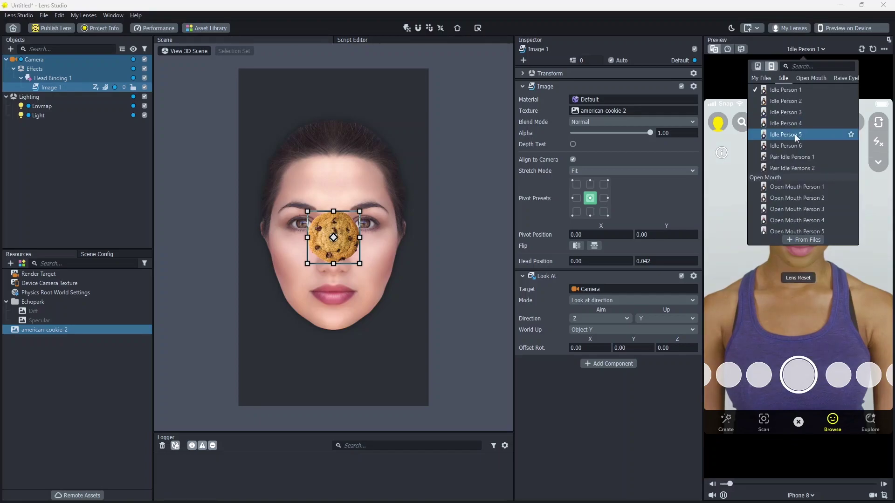
left_click(807, 199)
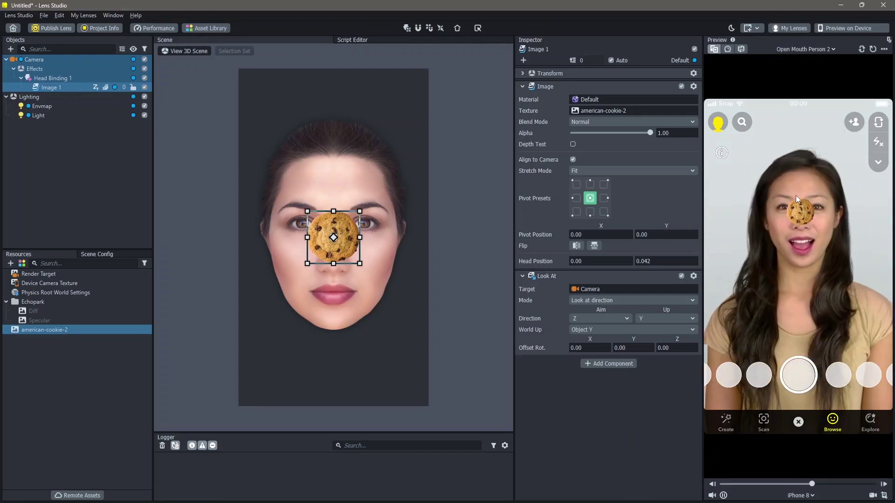
Step: Set the cookie image's Scale X to 25 so it covers the face
left_click(522, 73)
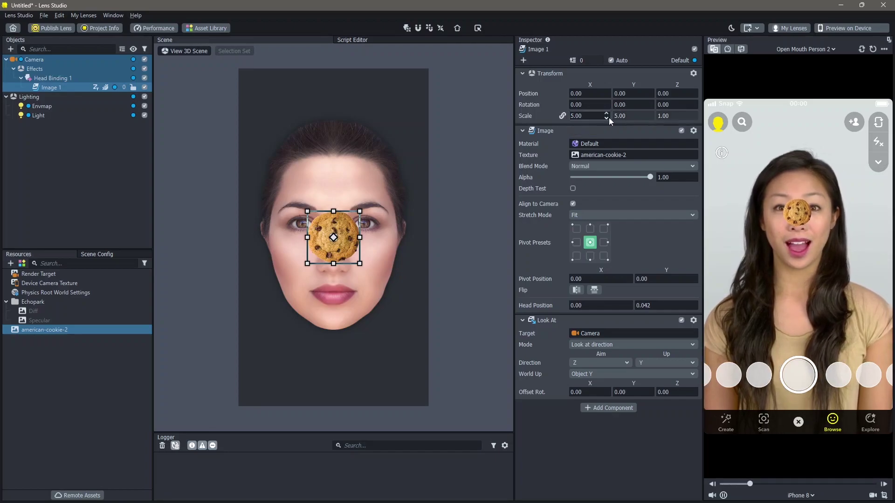
left_click(590, 114)
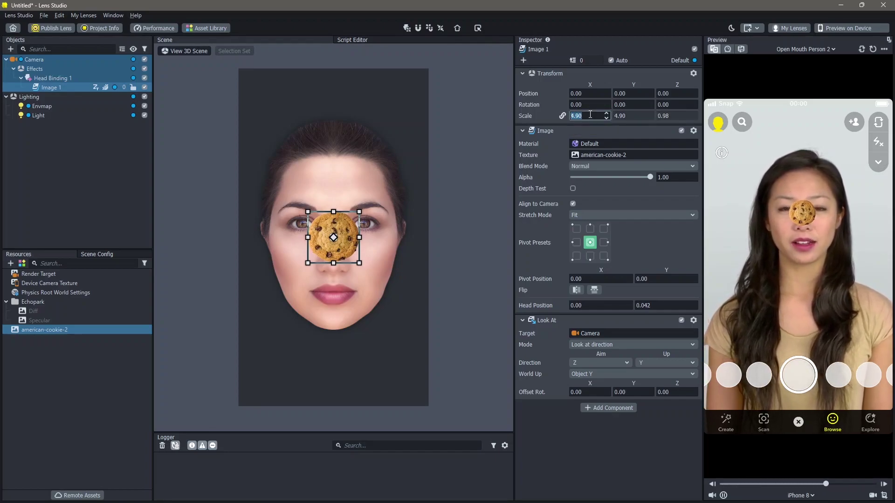
scroll(590, 114, "down", 1)
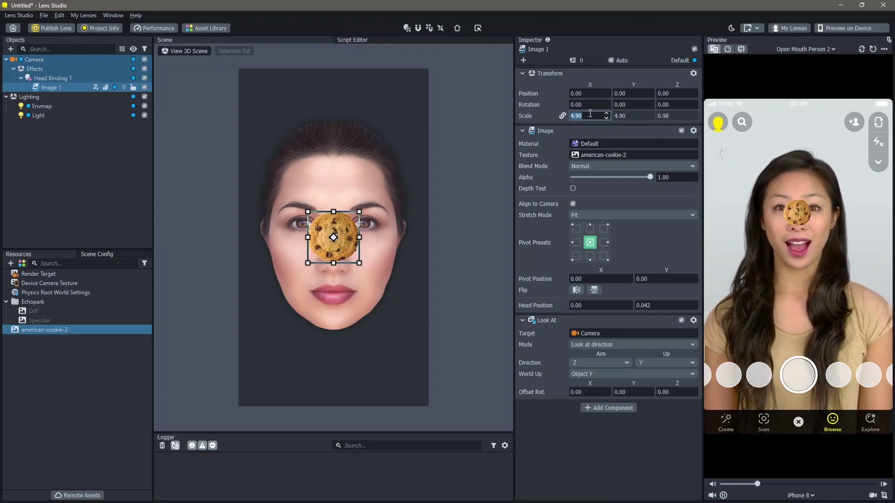
type("25")
key("Return")
left_click(485, 153)
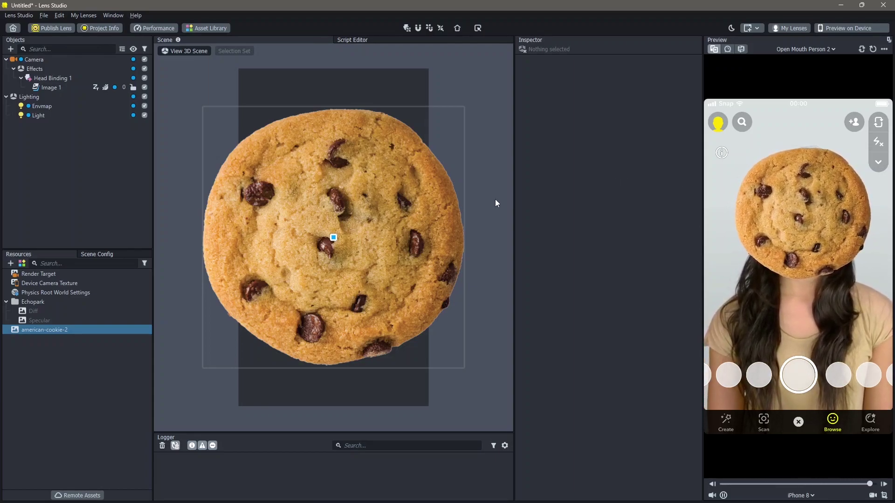
Step: Add a Face Inset showing the mouth and move it onto the cookie's lower part
left_click(10, 49)
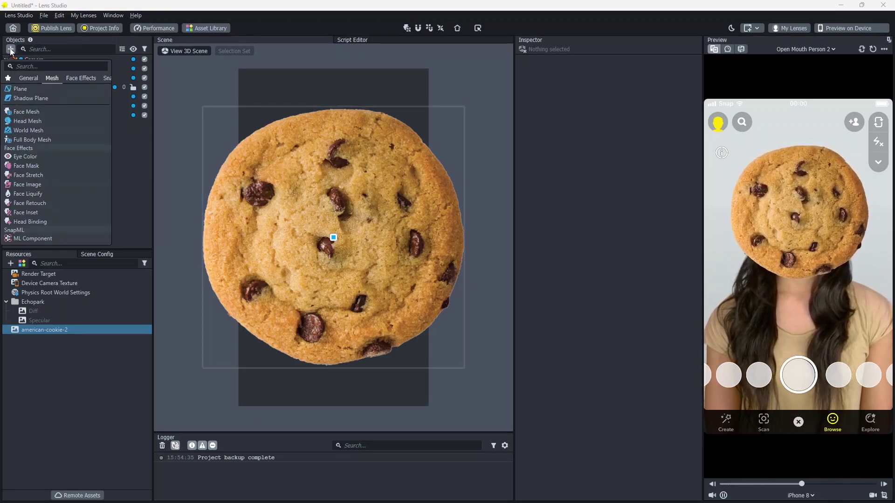
left_click(88, 80)
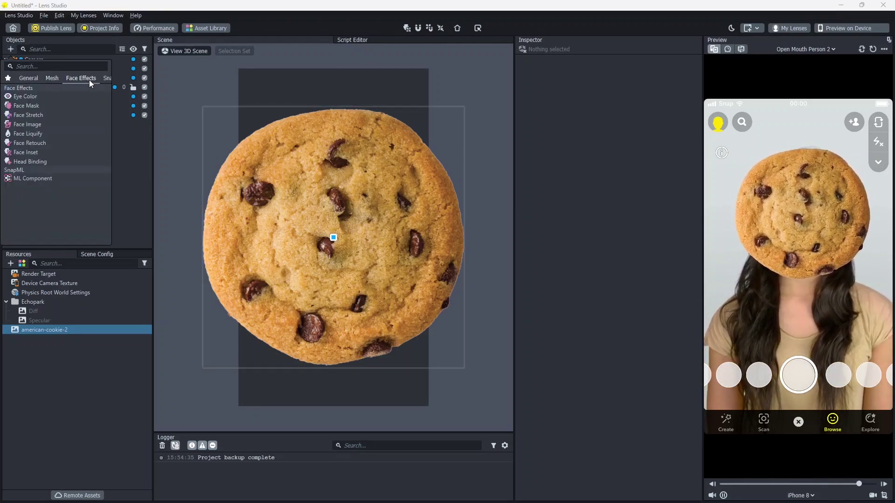
left_click(88, 149)
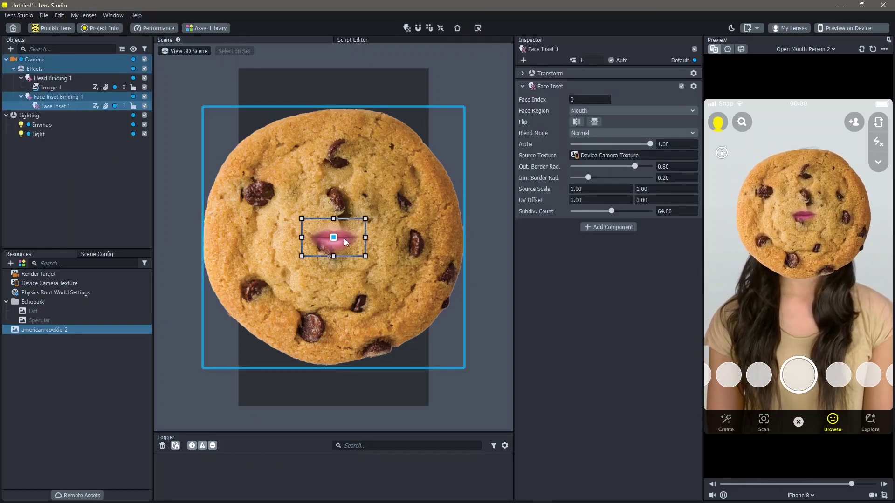
left_click_drag(346, 243, 343, 285)
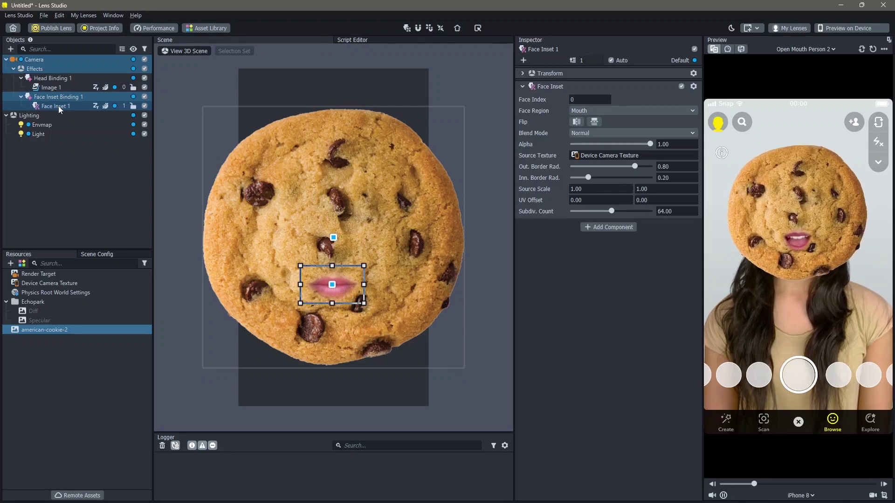
Step: Copy the mouth inset, move the copy to the upper left, and set its region to Left Eye
double_click(57, 106)
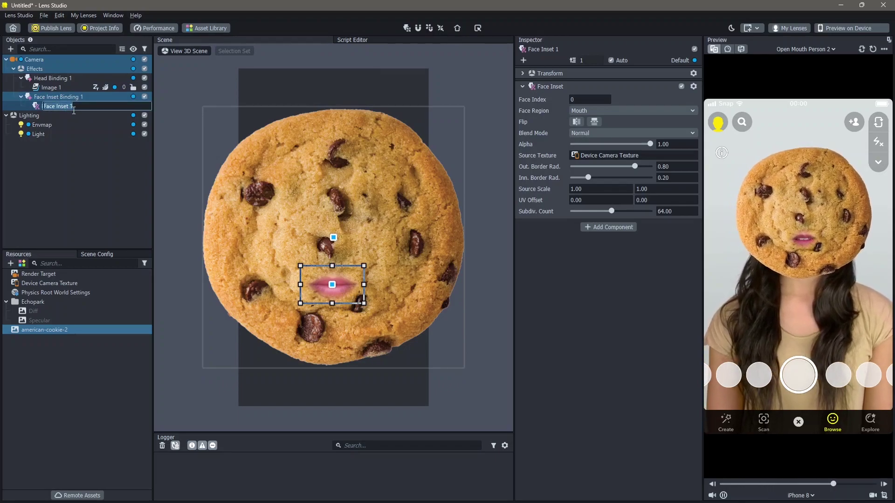
key("ctrl+c")
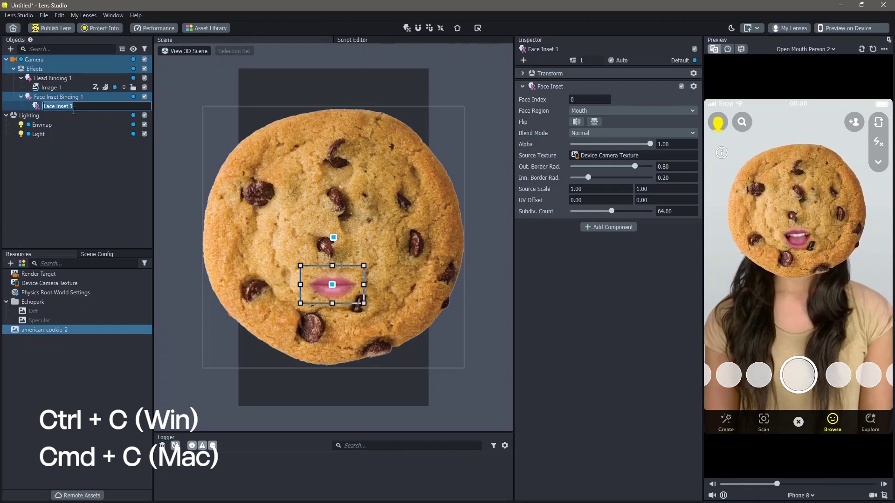
key("ctrl+v")
left_click_drag(342, 288, 309, 214)
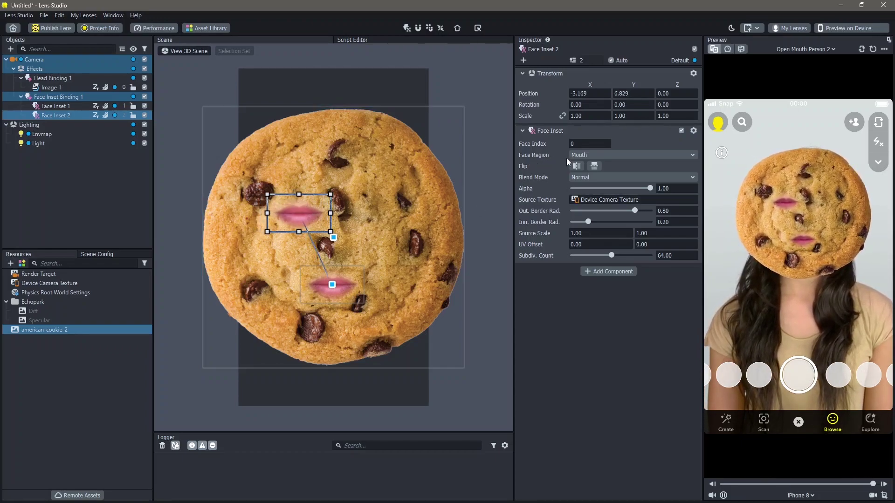
left_click(601, 156)
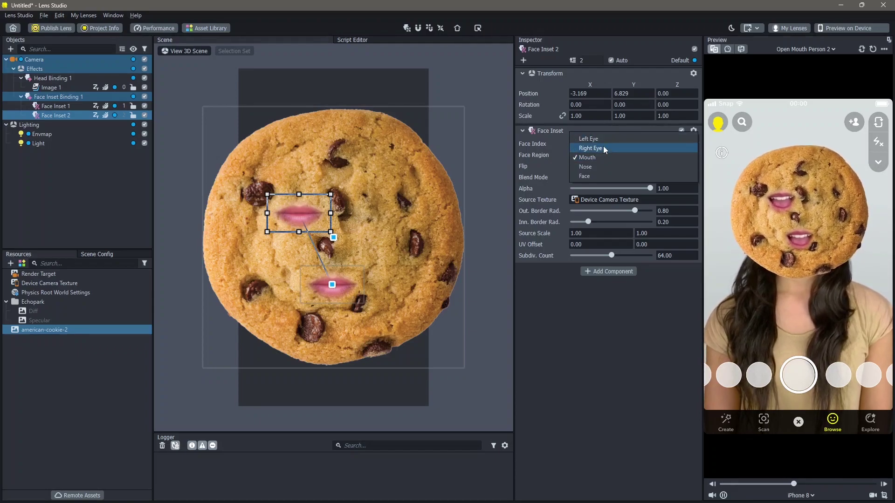
left_click(601, 138)
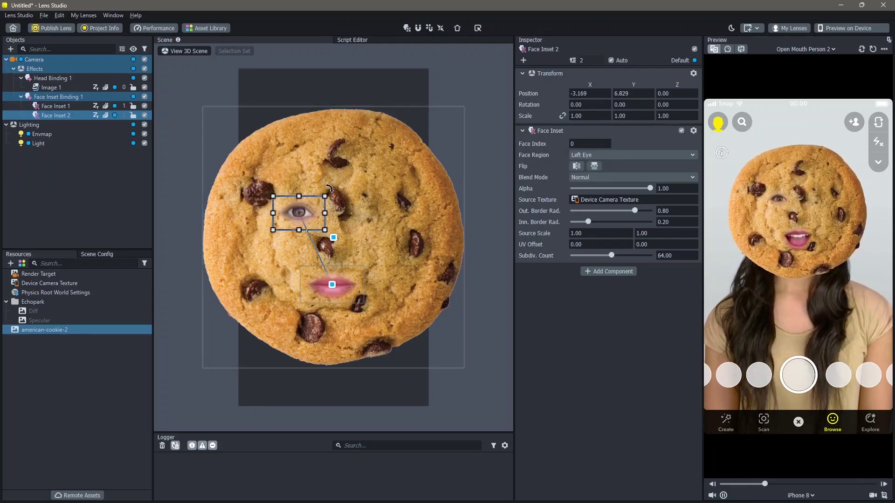
Step: Duplicate the eye inset to the upper right and set its region to Right Eye
key("ctrl+d")
left_click_drag(300, 212, 378, 211)
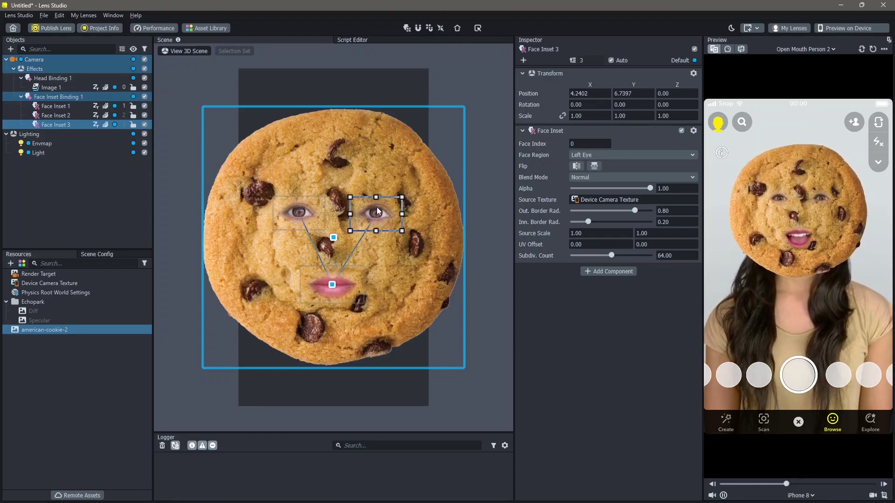
left_click(586, 155)
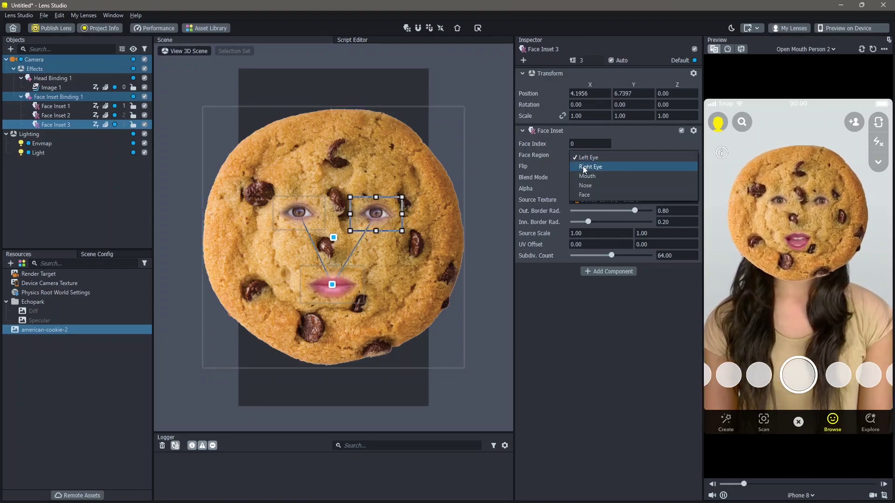
left_click(584, 167)
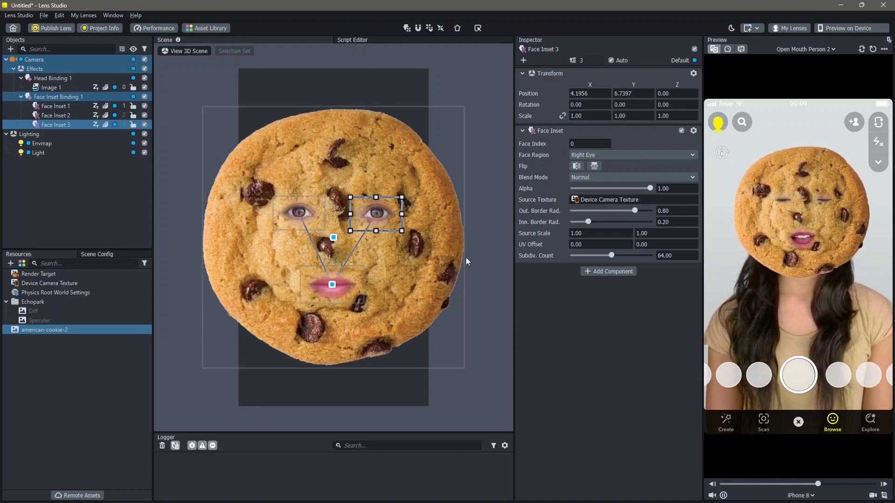
left_click(491, 264)
scroll(482, 244, "down", 2)
scroll(482, 244, "down", 1)
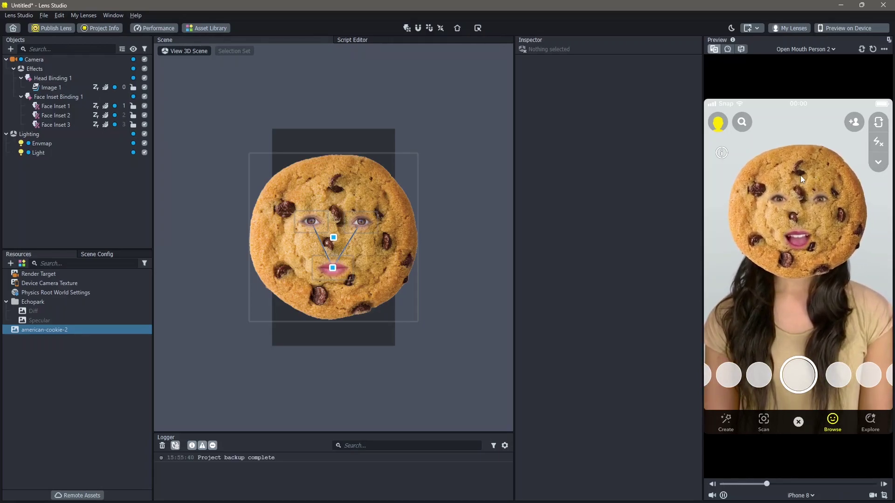
Step: Add a Screen Image with an orthographic camera for the background
left_click(10, 49)
left_click(37, 77)
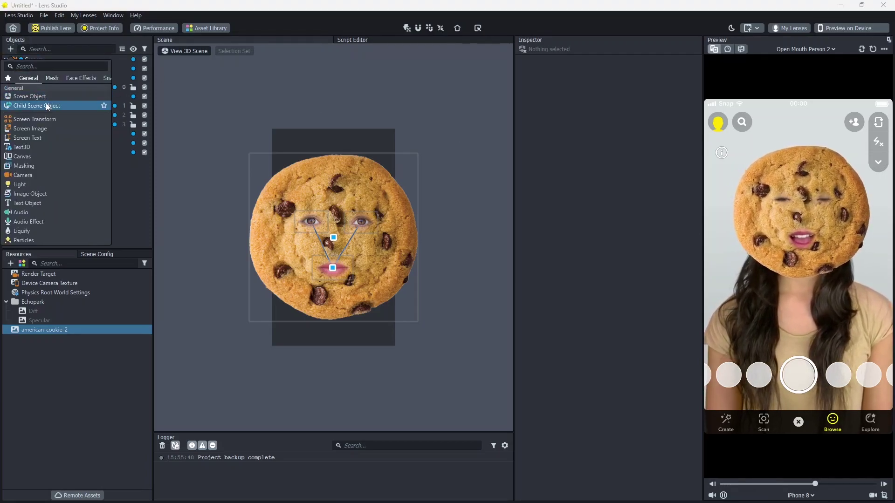
left_click(54, 127)
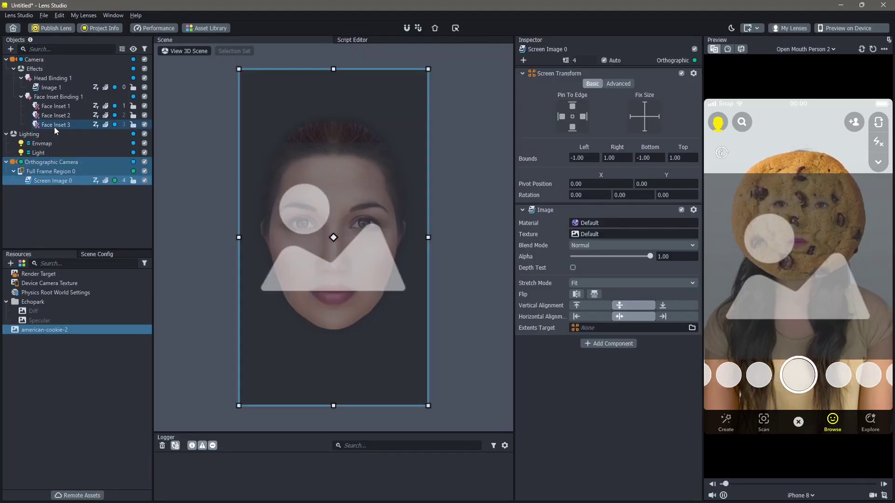
Step: Import the scattered-cookies photo from File Explorer into Resources
left_click(560, 497)
left_click_drag(525, 396, 86, 407)
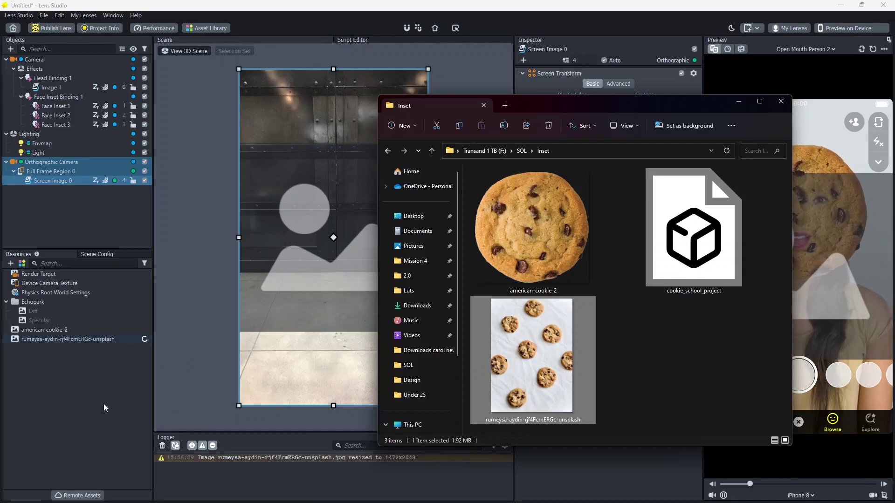
left_click(106, 407)
Step: Use the cookies photo as the Screen Image texture with Stretch Mode Fill and Cut
left_click_drag(94, 336, 618, 231)
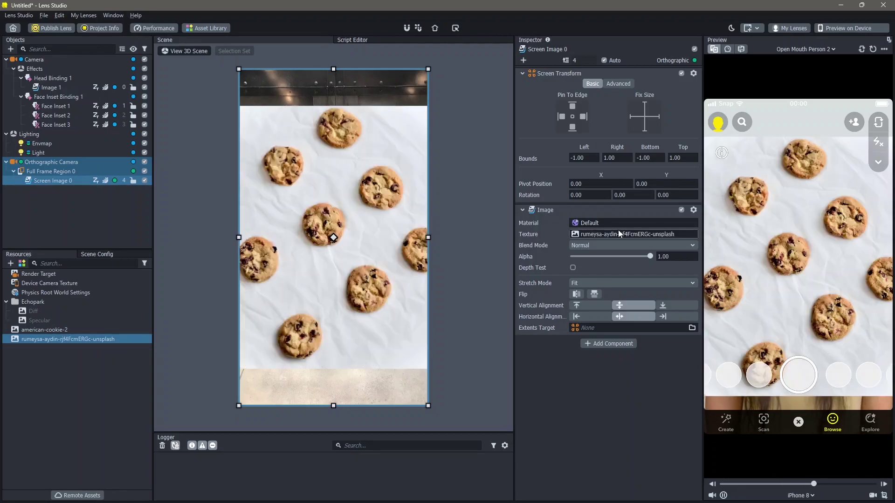
left_click(616, 283)
left_click(614, 323)
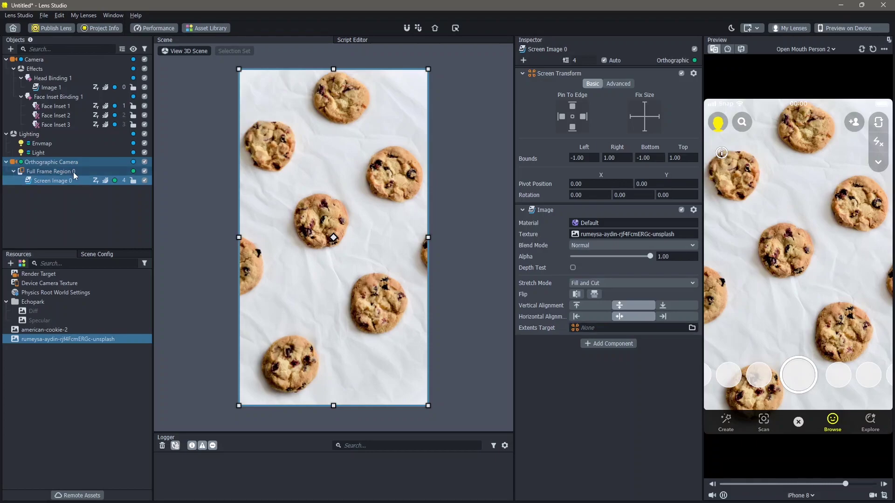
left_click(94, 222)
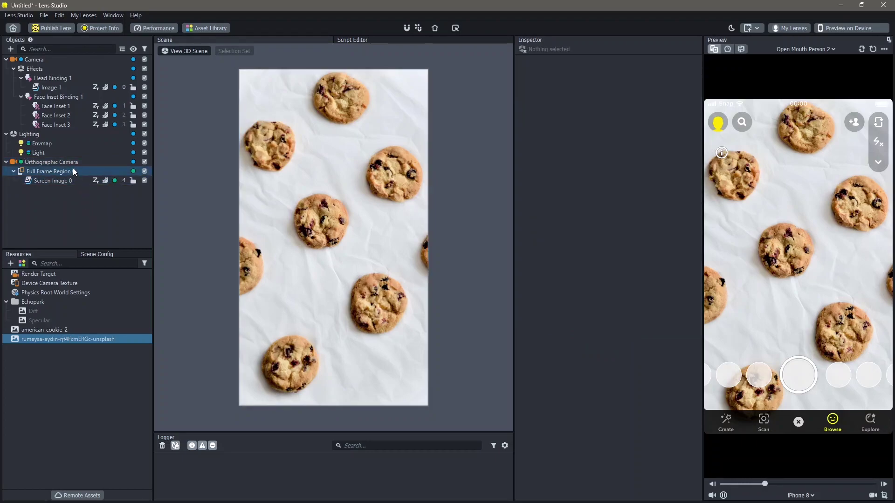
Step: Move Orthographic Camera above Camera in the render order
left_click(73, 161)
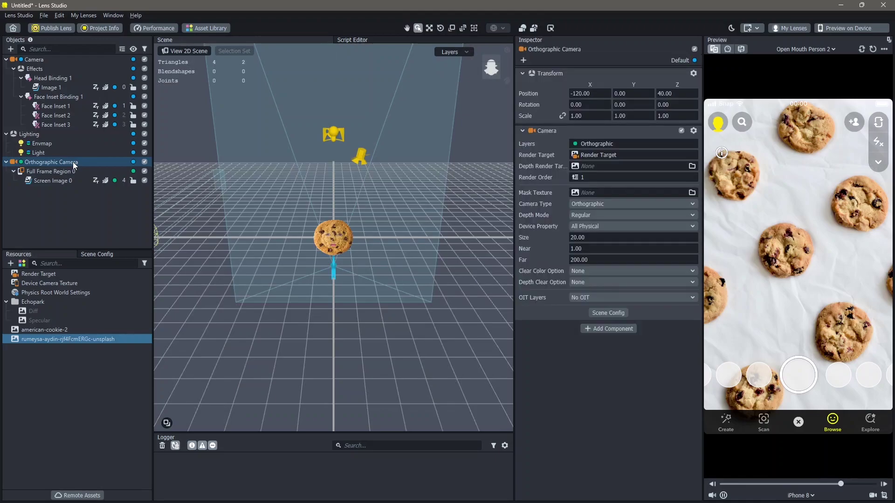
left_click(617, 176)
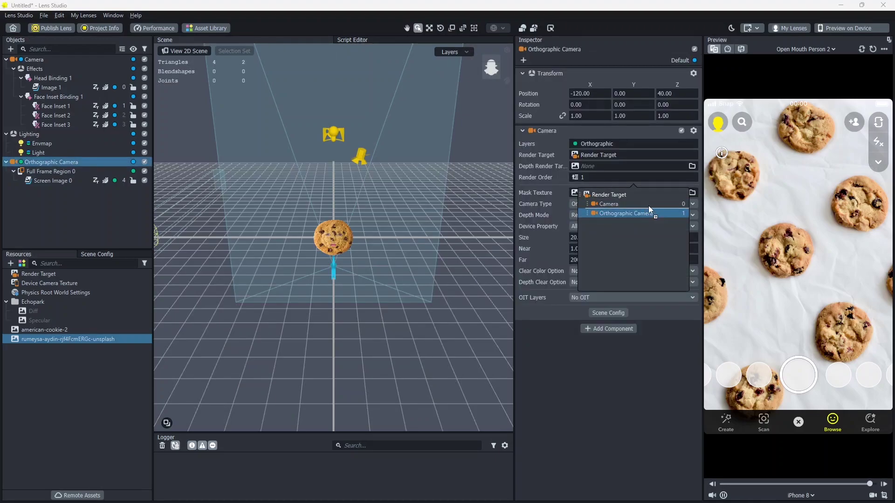
left_click_drag(649, 204, 649, 204)
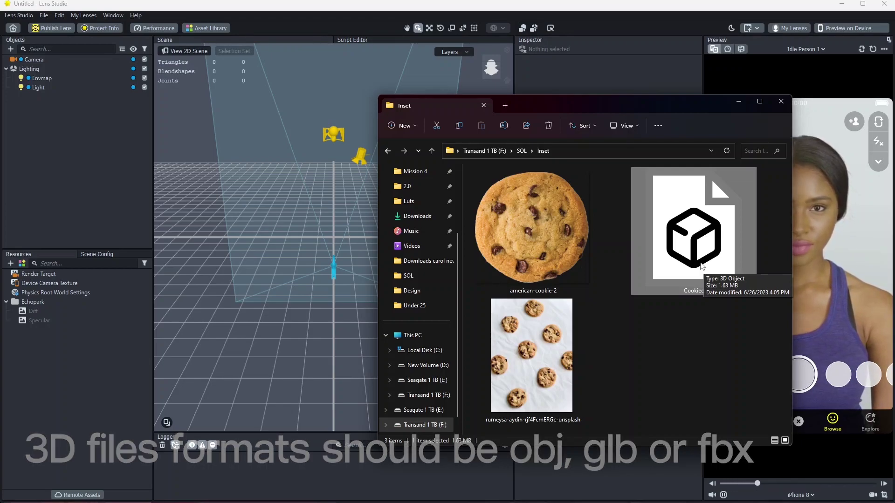
Step: Import the Cookiee 3D file into Resources through the Gltf Import Options dialog
left_click_drag(702, 266, 70, 394)
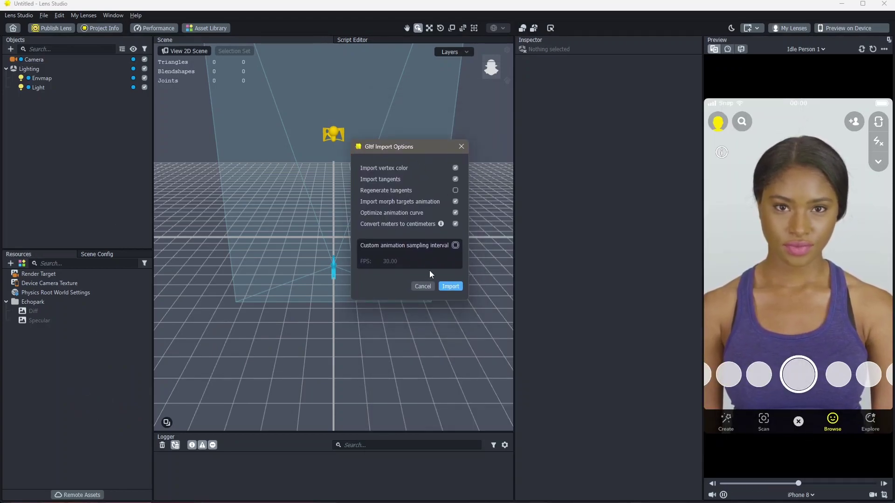
left_click(454, 288)
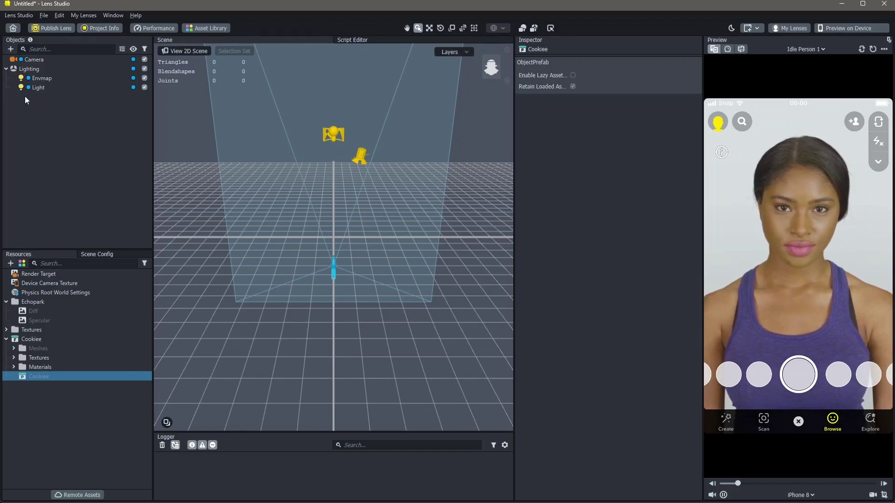
Step: Add a new Head Binding and attach the Cookiee model to Head Binding 0
left_click(11, 49)
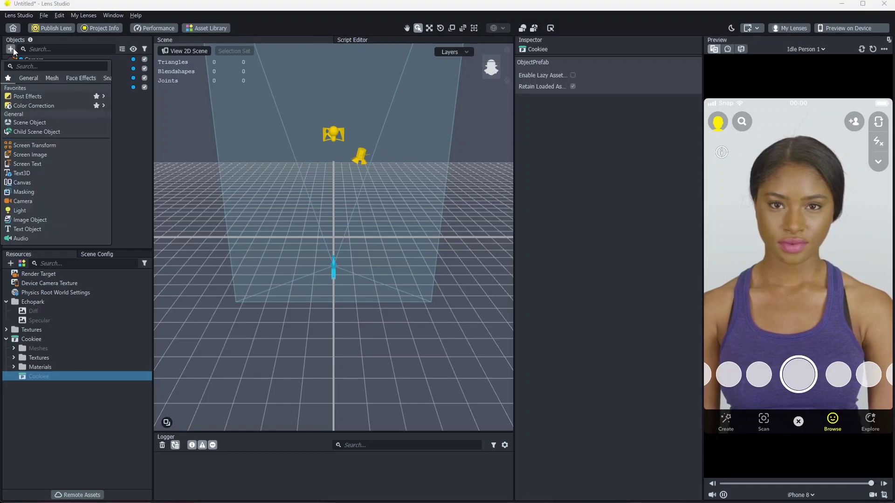
left_click(69, 80)
left_click(58, 159)
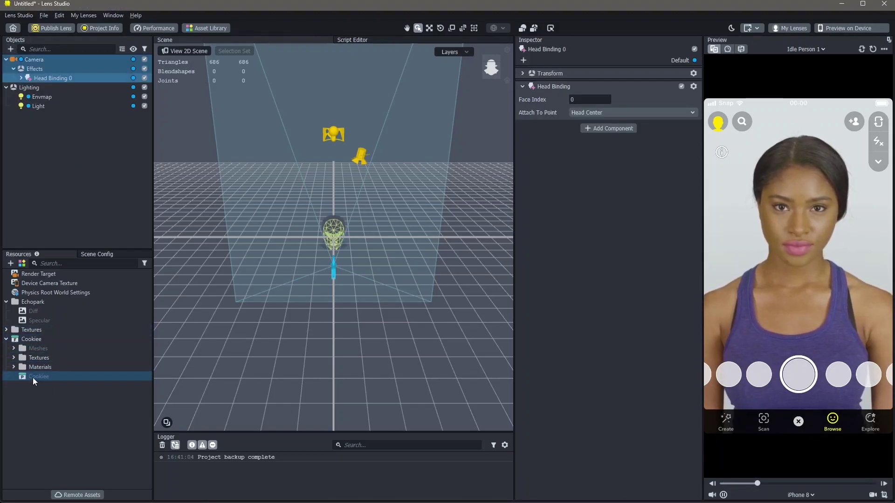
left_click_drag(33, 379, 111, 380)
left_click_drag(123, 125, 46, 77)
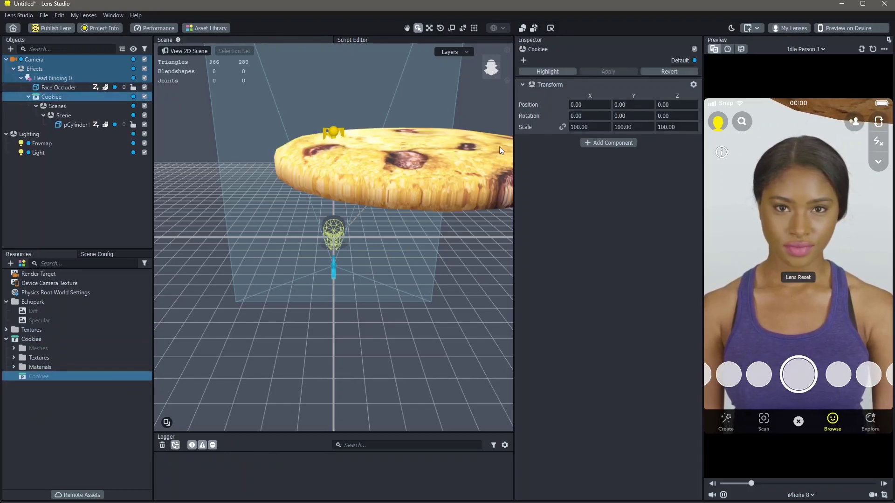
scroll(282, 307, "down", 5)
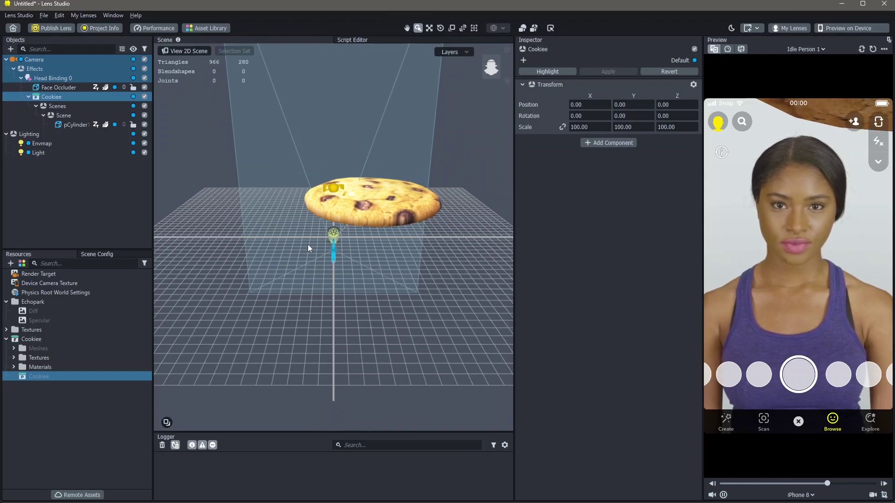
Step: Link the Scale axes and set the Cookiee model's scale to 10
scroll(307, 245, "up", 2)
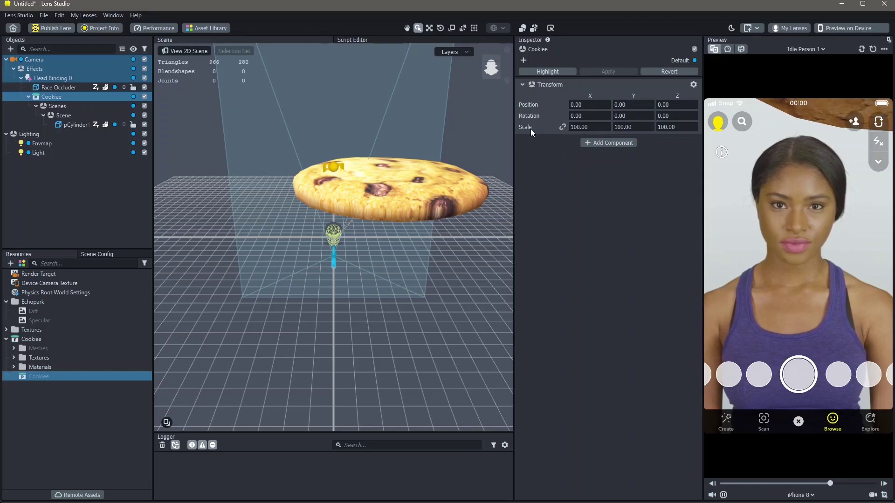
left_click(564, 129)
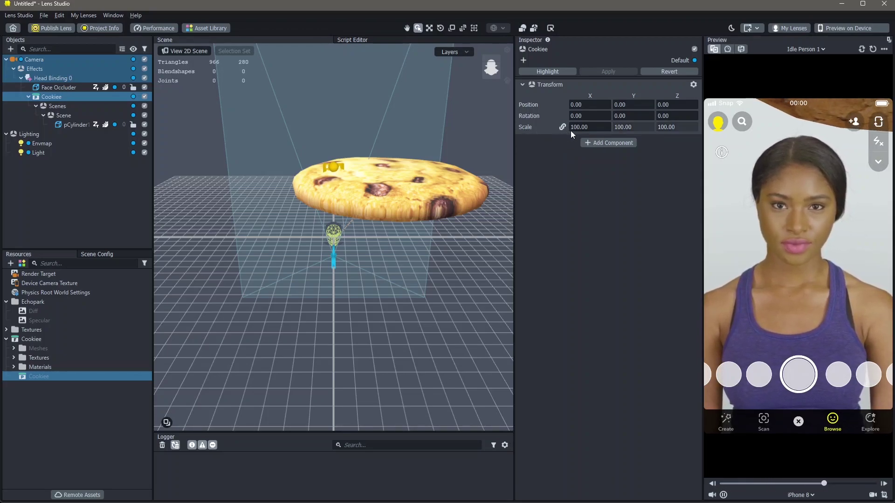
double_click(576, 127)
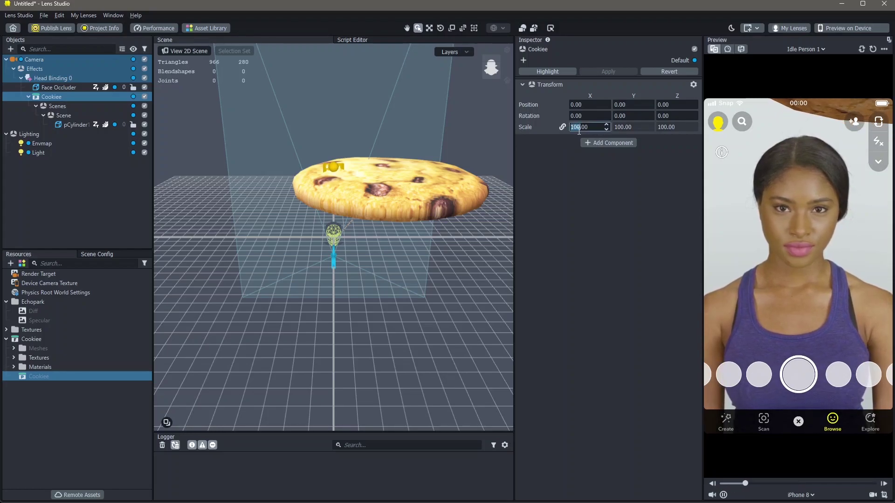
type("10")
key("Return")
scroll(295, 161, "up", 2)
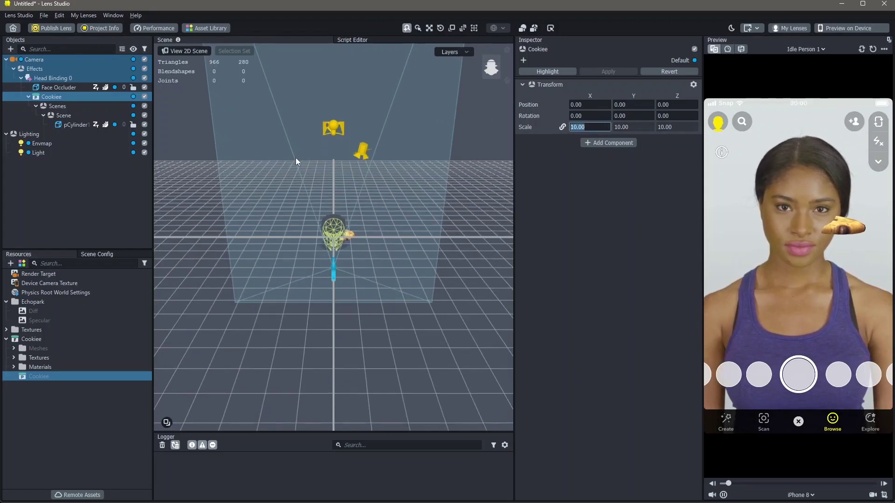
scroll(299, 163, "up", 3)
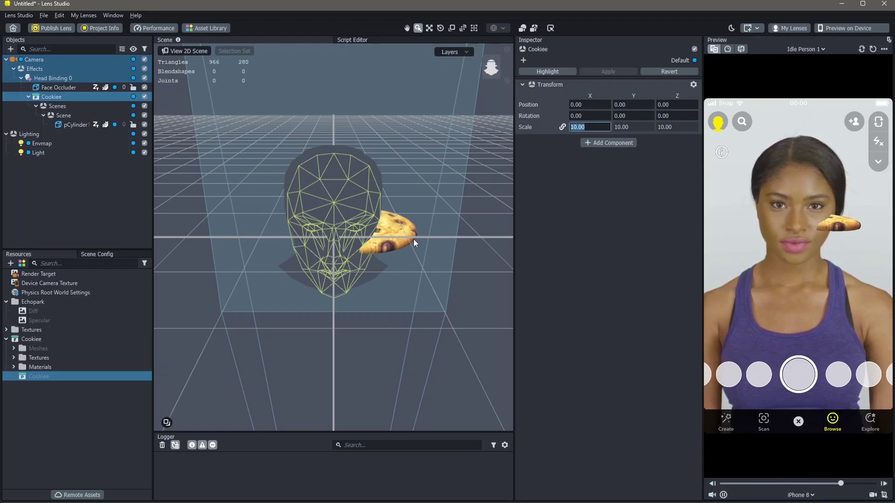
Step: Delete the Face Occluder and set Cookiee's X rotation to 90 so it stands upright
left_click(59, 87)
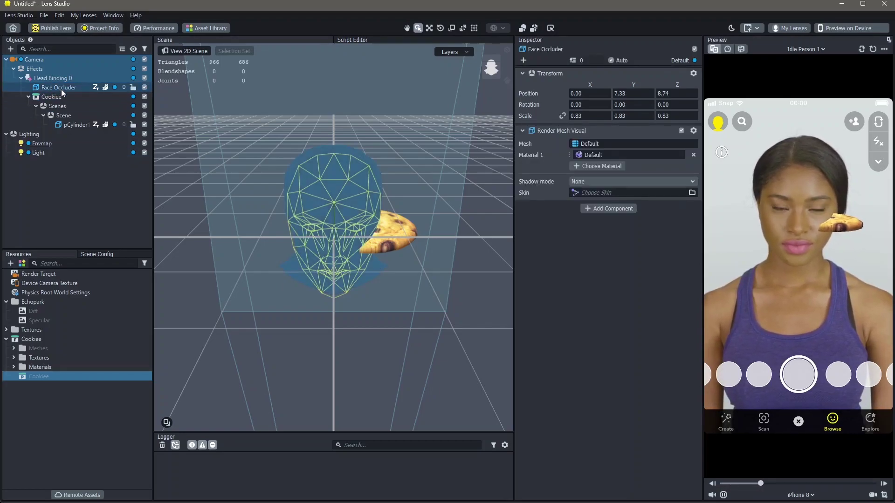
key("Delete")
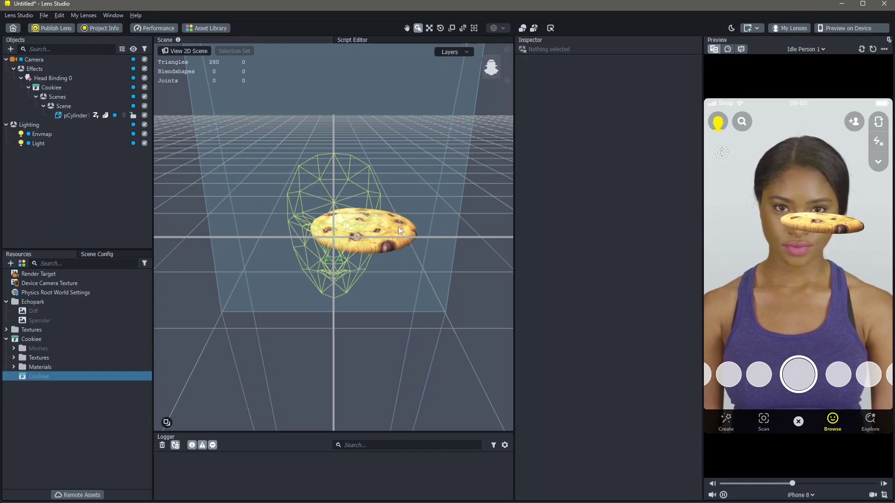
left_click(66, 88)
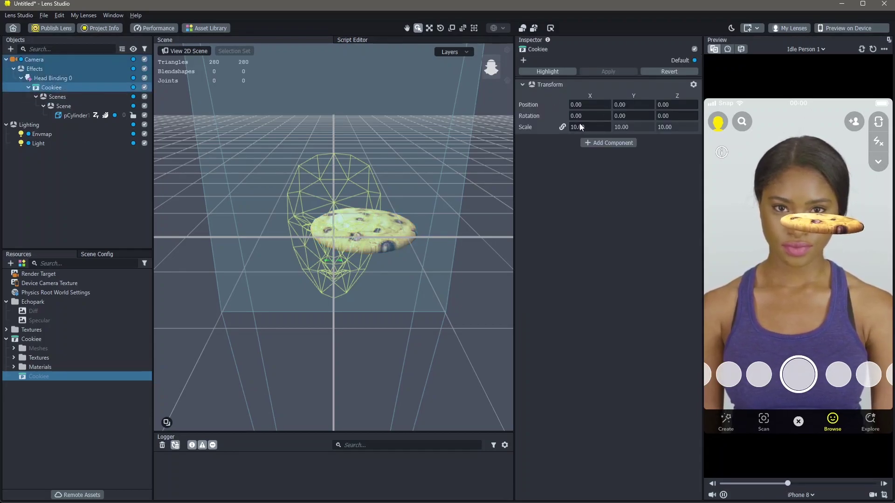
left_click(592, 116)
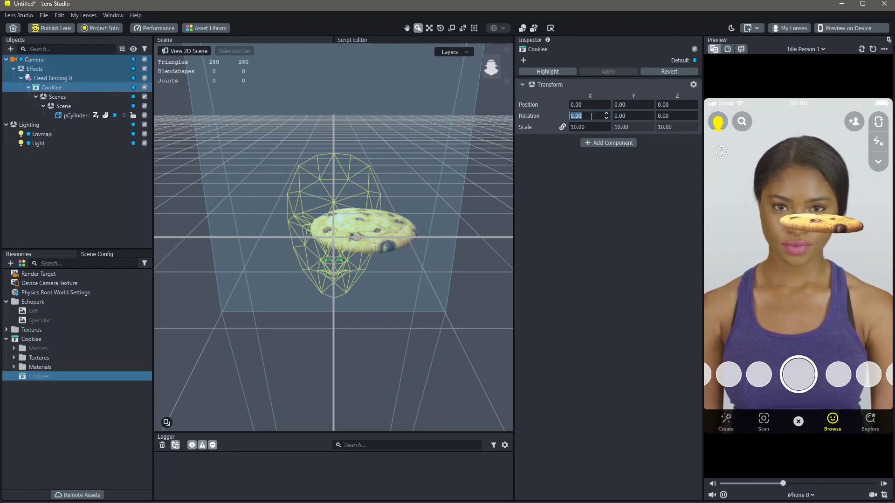
type("90")
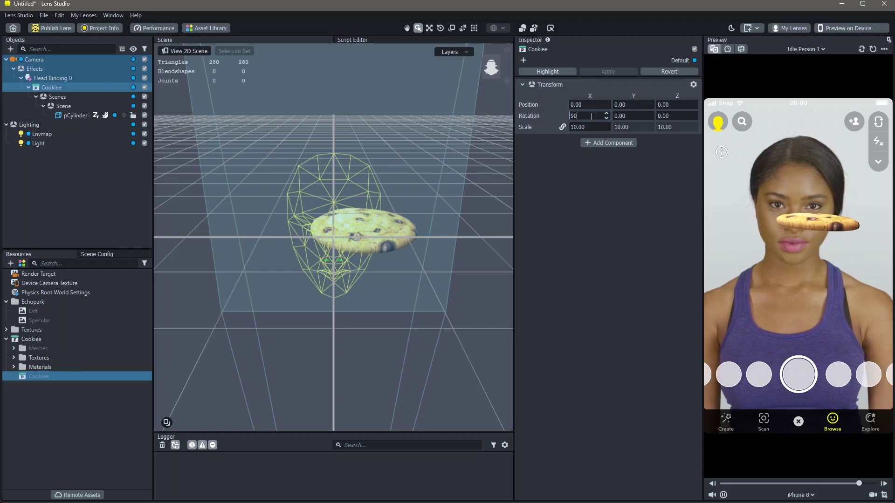
key("Return")
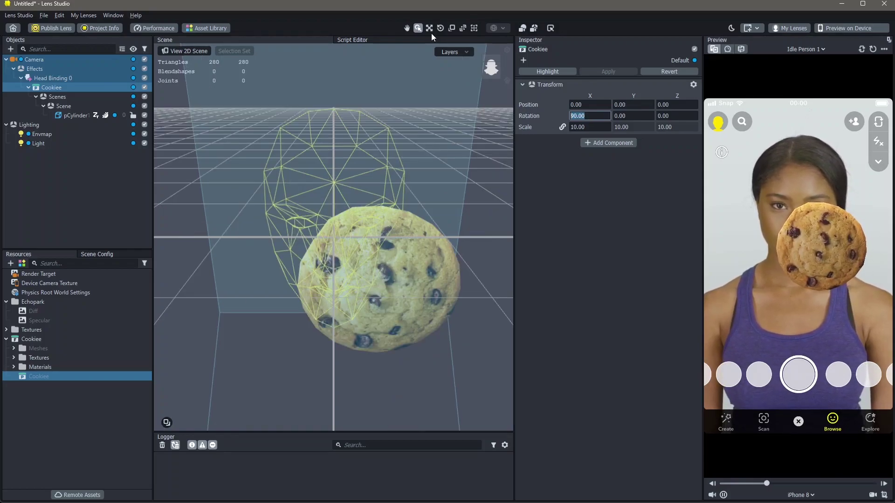
left_click(452, 28)
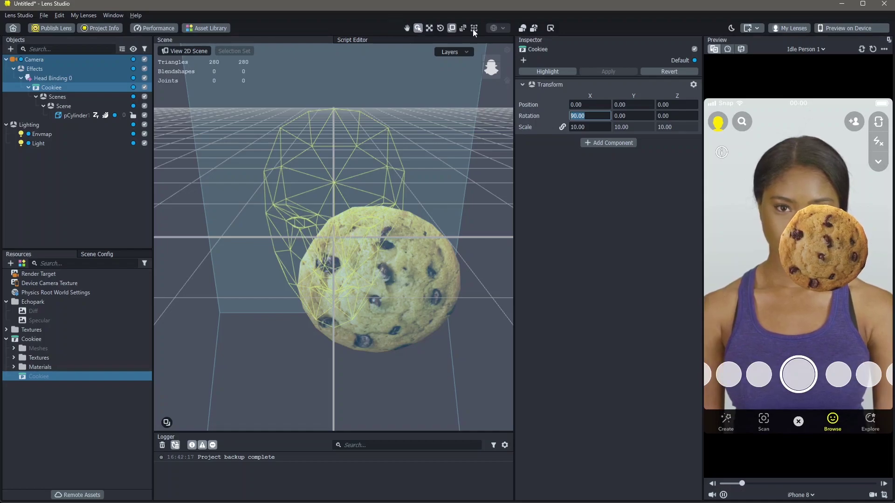
Step: Move the cookie left and up to -3.96, 5.73, 5.14 over the face, then deselect it
left_click(432, 30)
left_click_drag(370, 265, 332, 269)
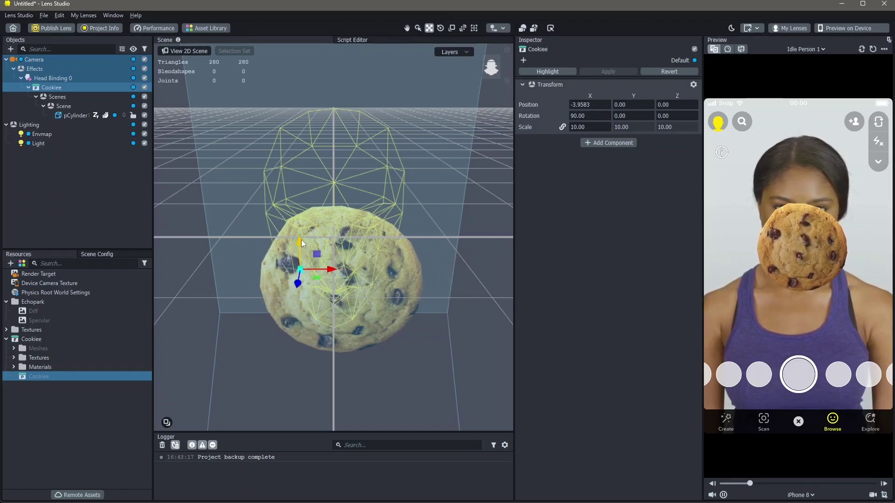
left_click_drag(301, 240, 309, 198)
left_click_drag(388, 214, 341, 249, "alt")
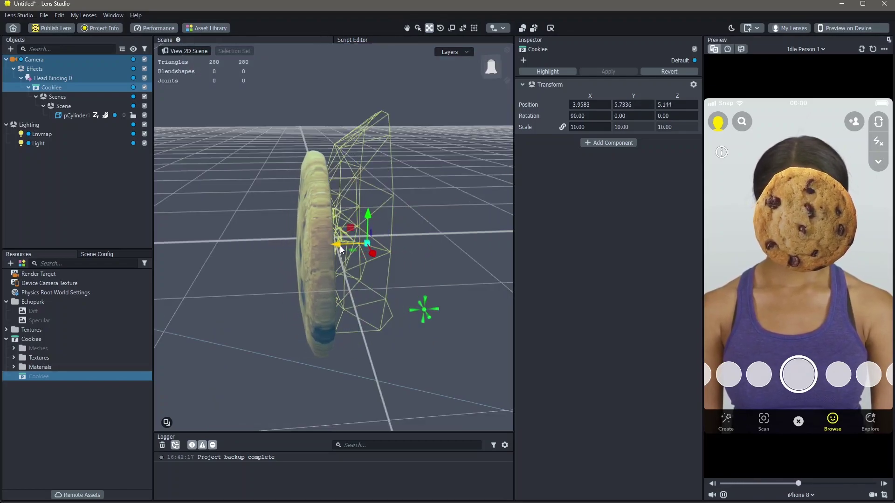
left_click(35, 193)
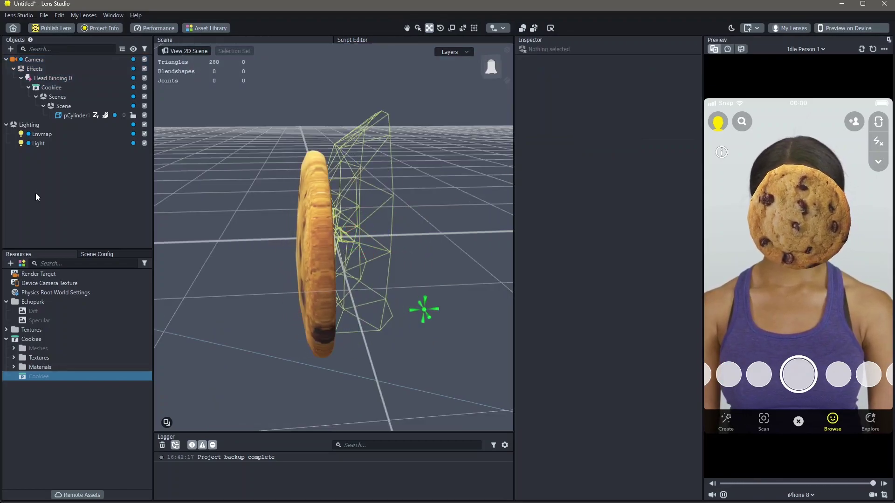
Step: Add a Face Inset positioned over the lips and copy Face Inset 1
left_click(10, 49)
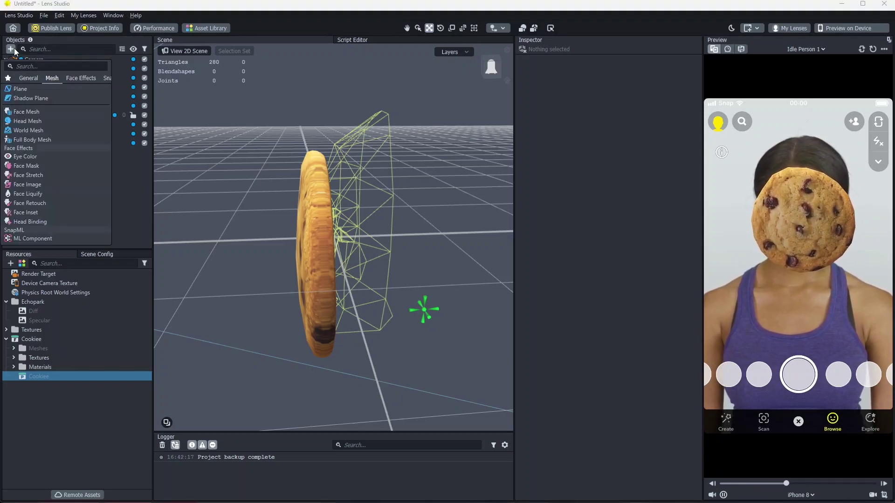
left_click(82, 79)
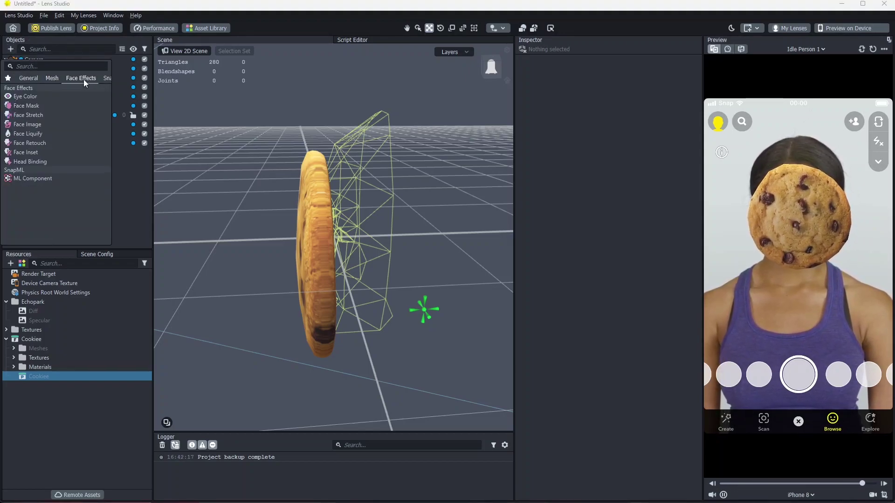
left_click(37, 152)
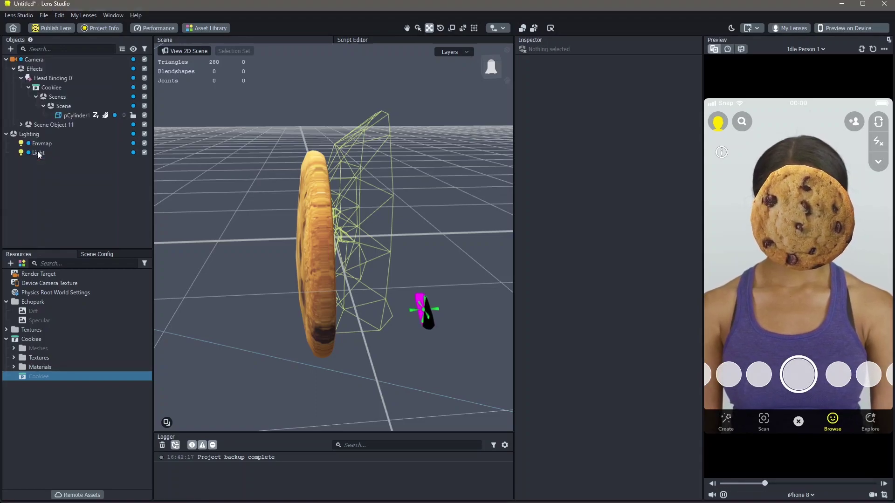
left_click_drag(349, 257, 359, 312)
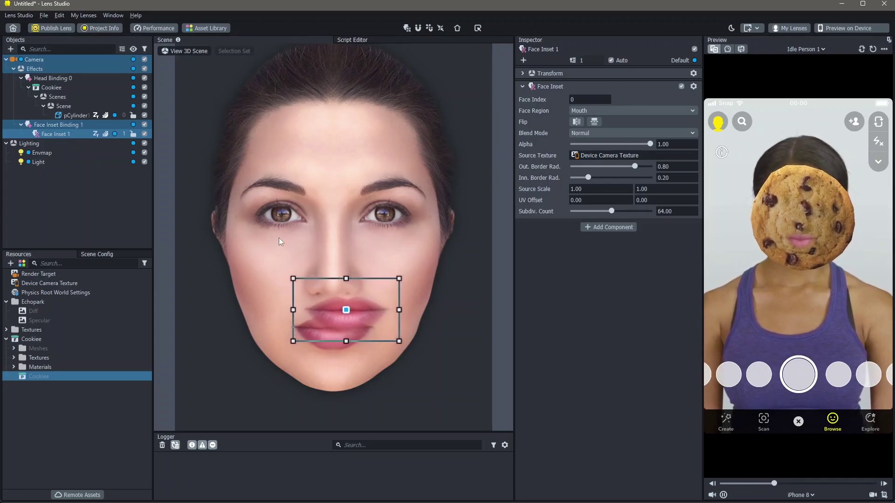
left_click_drag(369, 315, 371, 317)
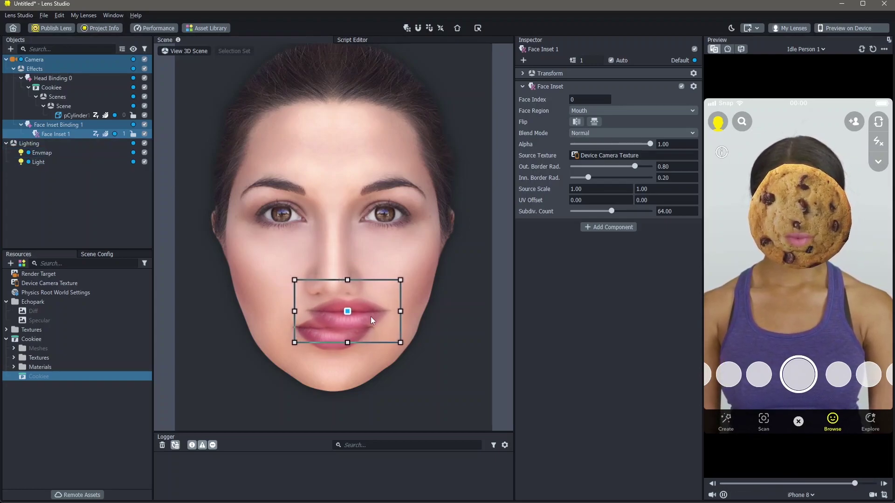
double_click(77, 133)
key("ctrl+c")
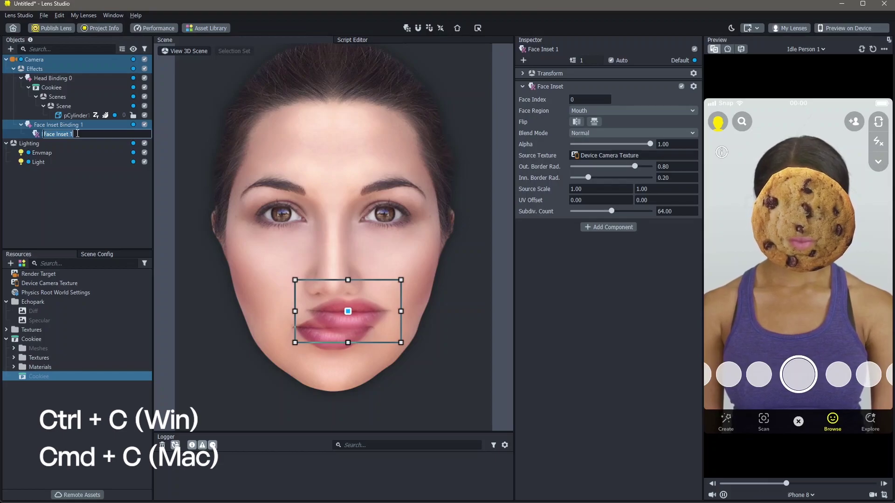
Step: Paste Face Inset 2, place it over the left eye and set its Face Region to Left Eye
key("ctrl+v")
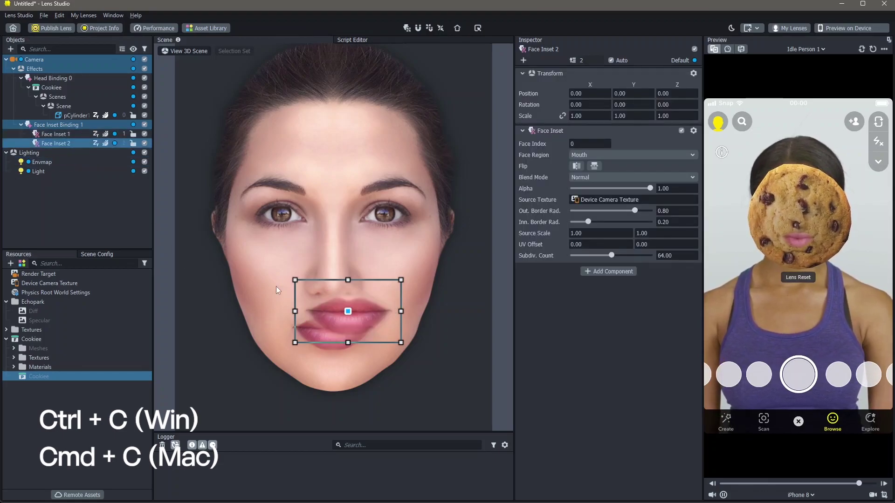
left_click_drag(364, 309, 326, 219)
left_click(604, 156)
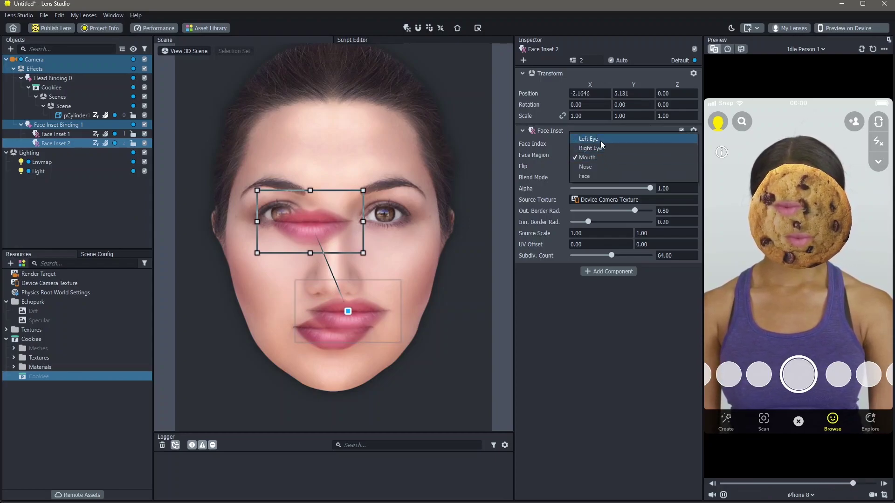
left_click(600, 141)
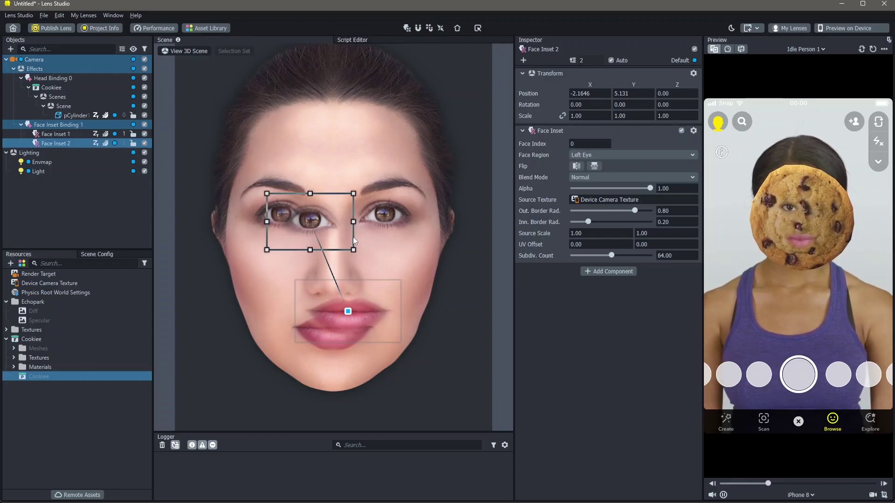
Step: Duplicate it as Face Inset 3 over the right eye with Face Region set to Right Eye
key("ctrl+d")
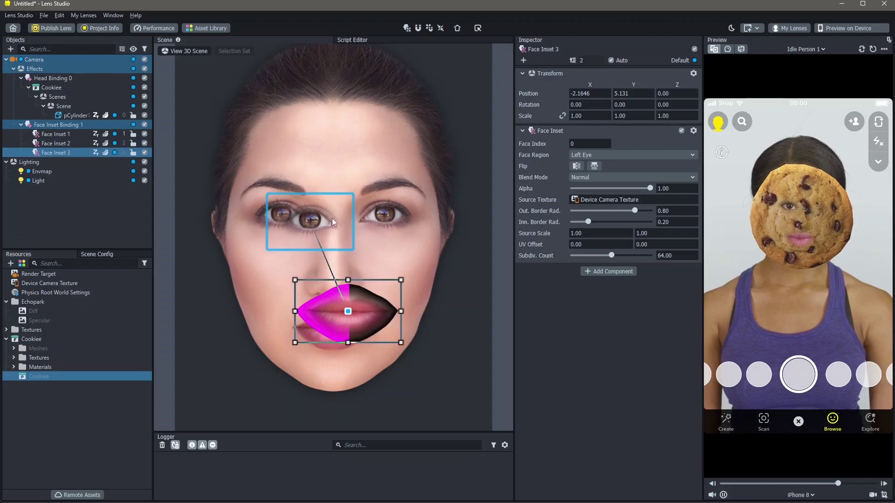
left_click_drag(372, 305, 426, 217)
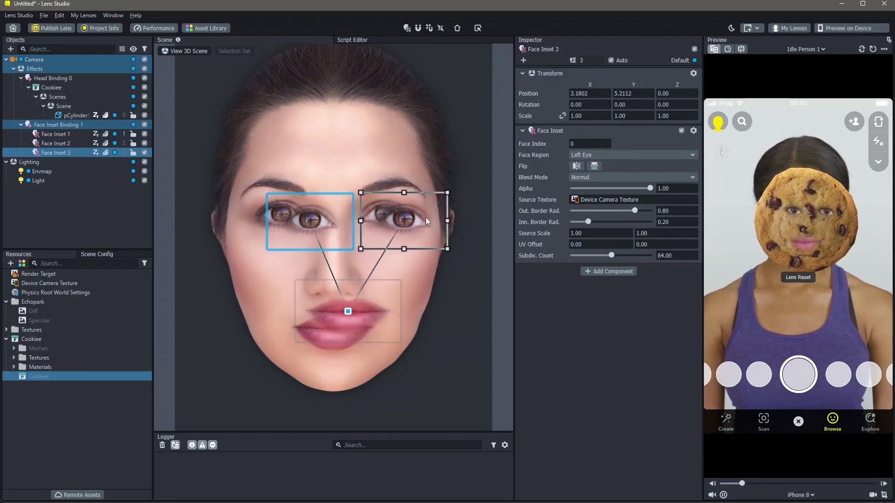
left_click(630, 155)
left_click(615, 165)
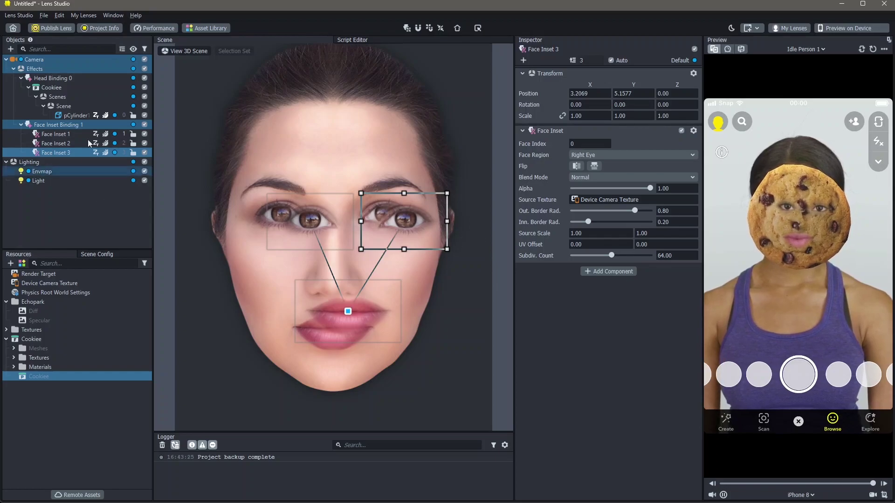
Step: Add a Screen Image and import the cookies photo as its texture
left_click(9, 50)
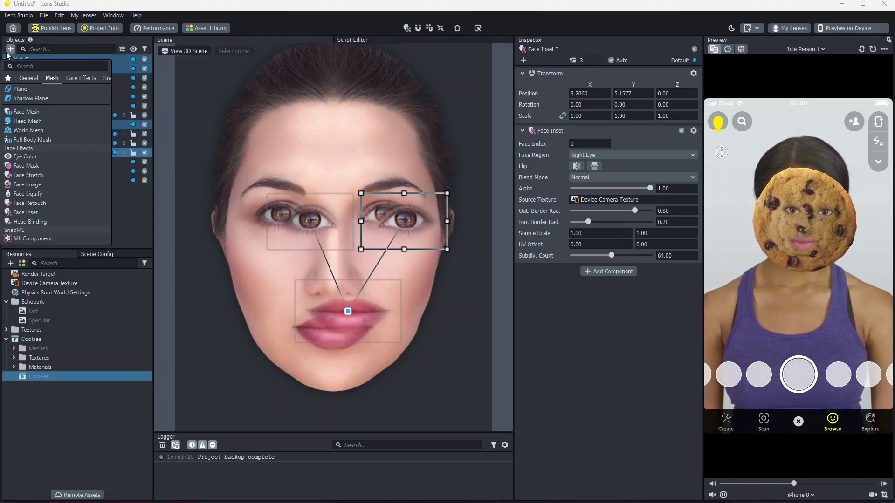
left_click(43, 130)
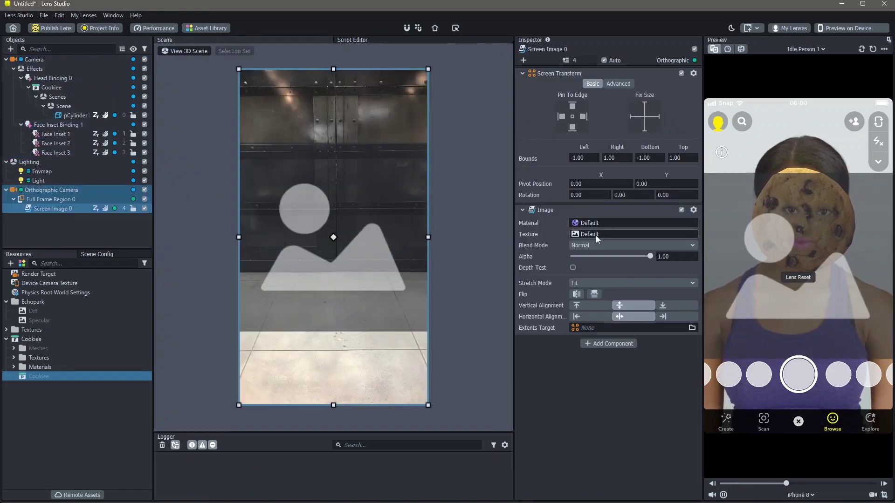
left_click(596, 235)
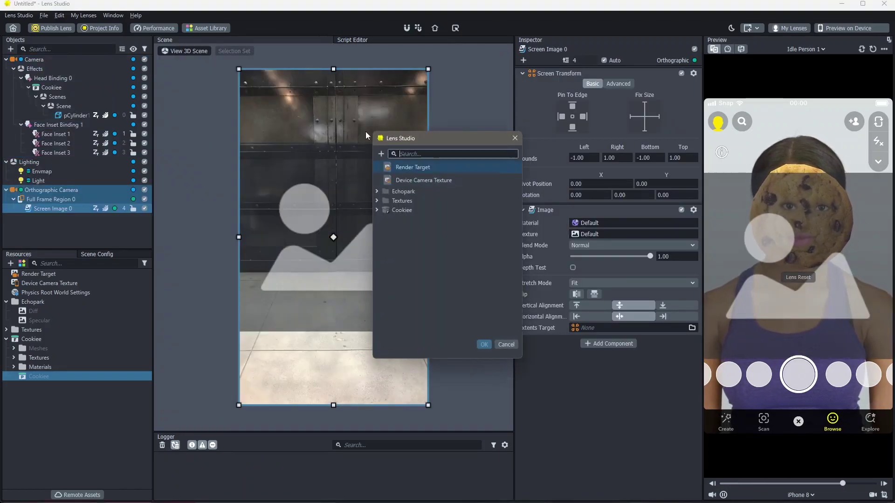
left_click(378, 155)
left_click(351, 171)
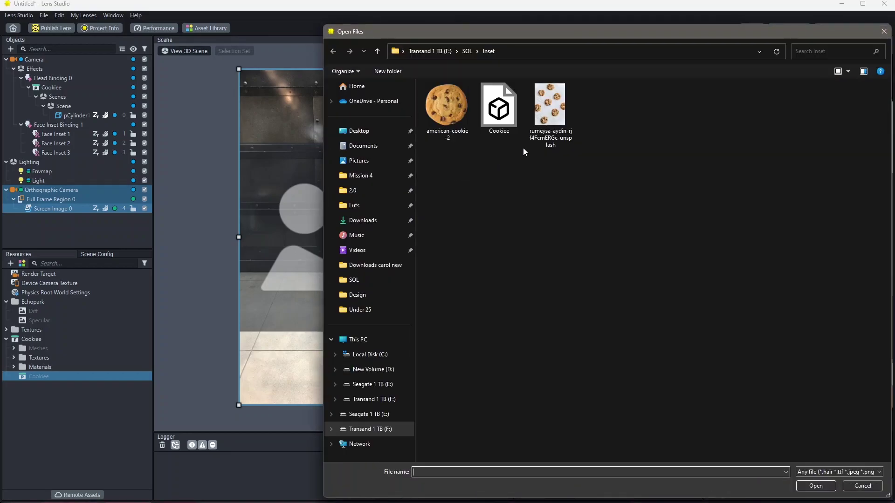
left_click(546, 124)
double_click(547, 124)
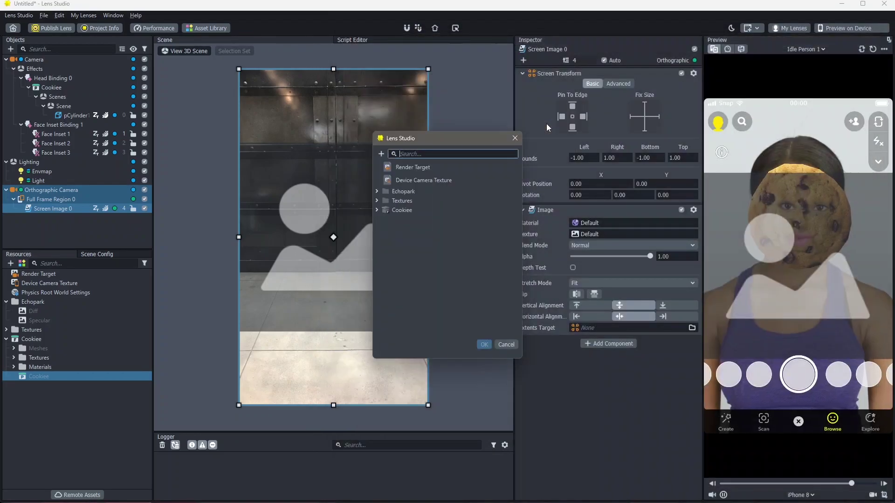
left_click(484, 345)
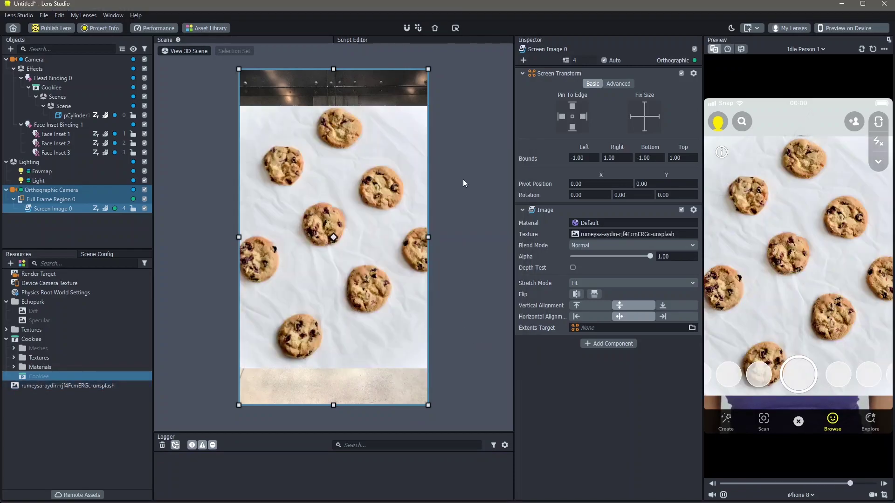
Step: Set the Screen Image's Stretch Mode to Fill and Cut
left_click(600, 284)
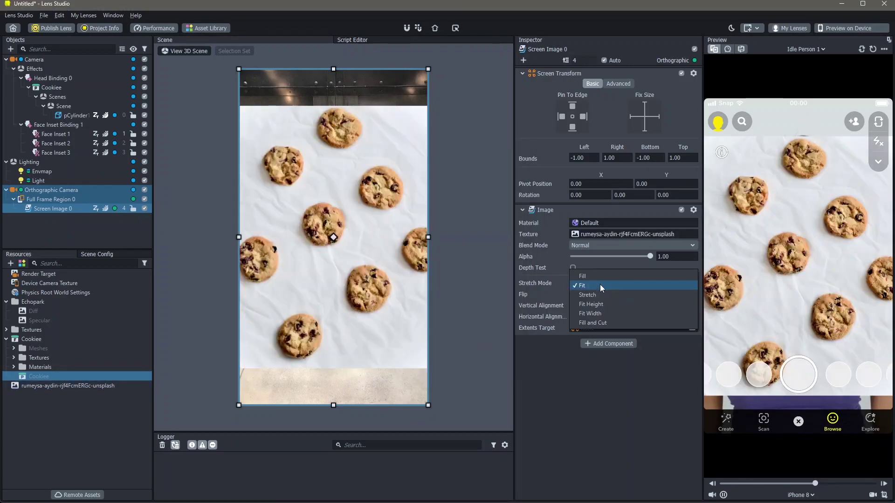
left_click(613, 323)
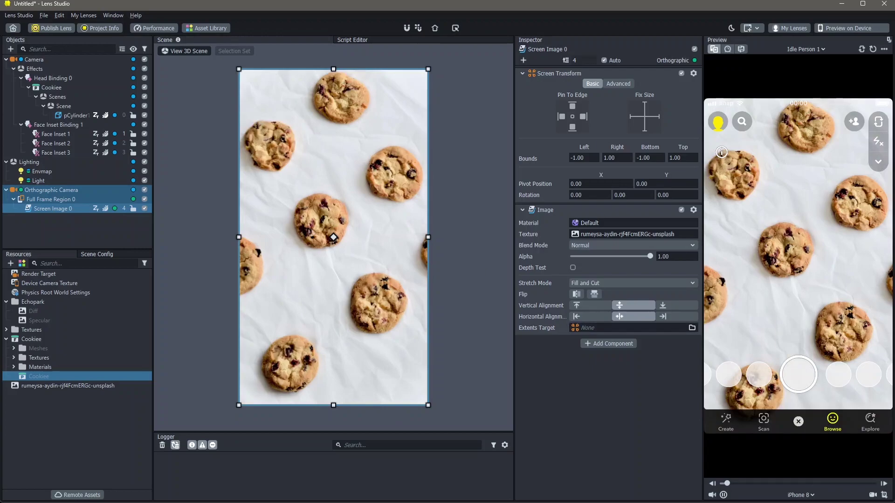
left_click(452, 328)
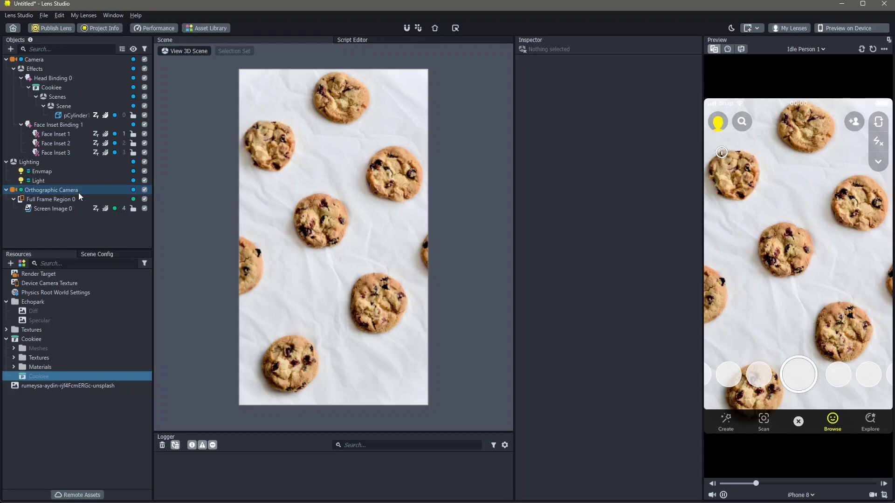
Step: Move Orthographic Camera above Camera in the render order so its order becomes 0
left_click(70, 190)
left_click(606, 178)
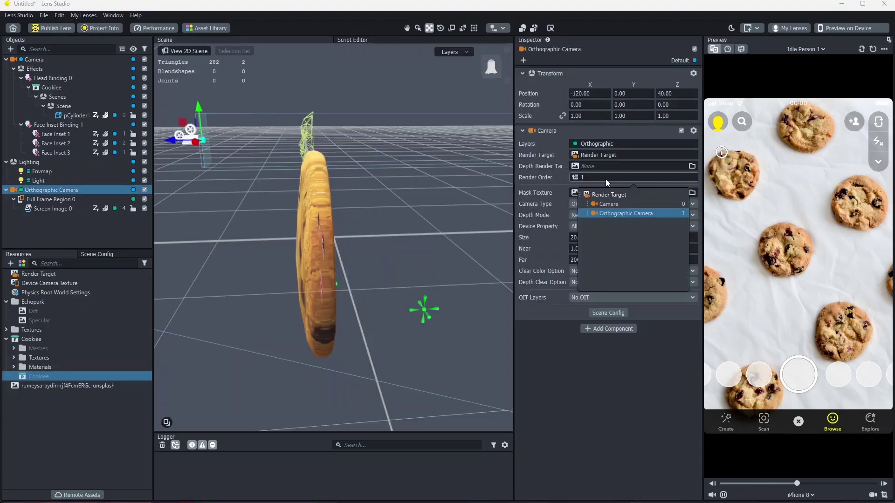
left_click_drag(630, 214, 641, 200)
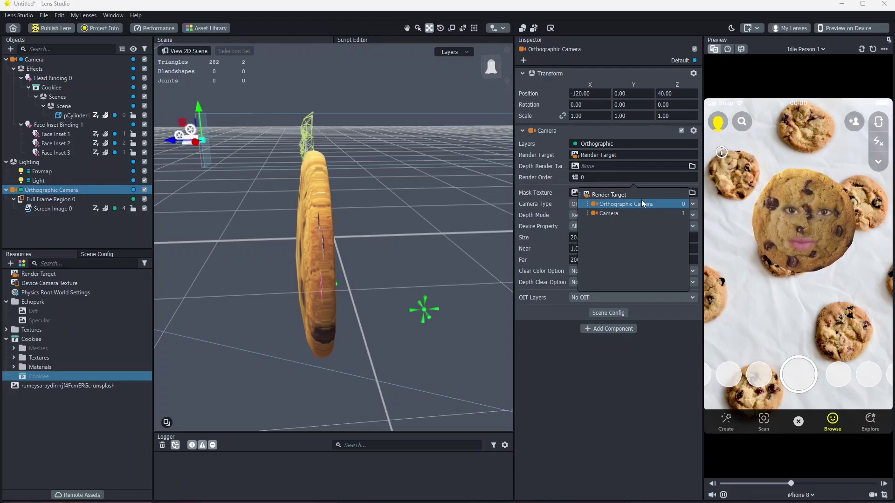
left_click(589, 393)
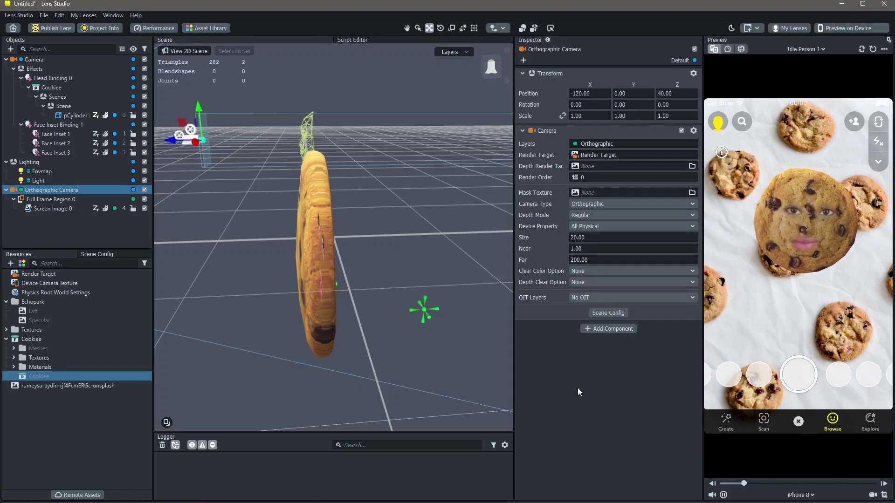